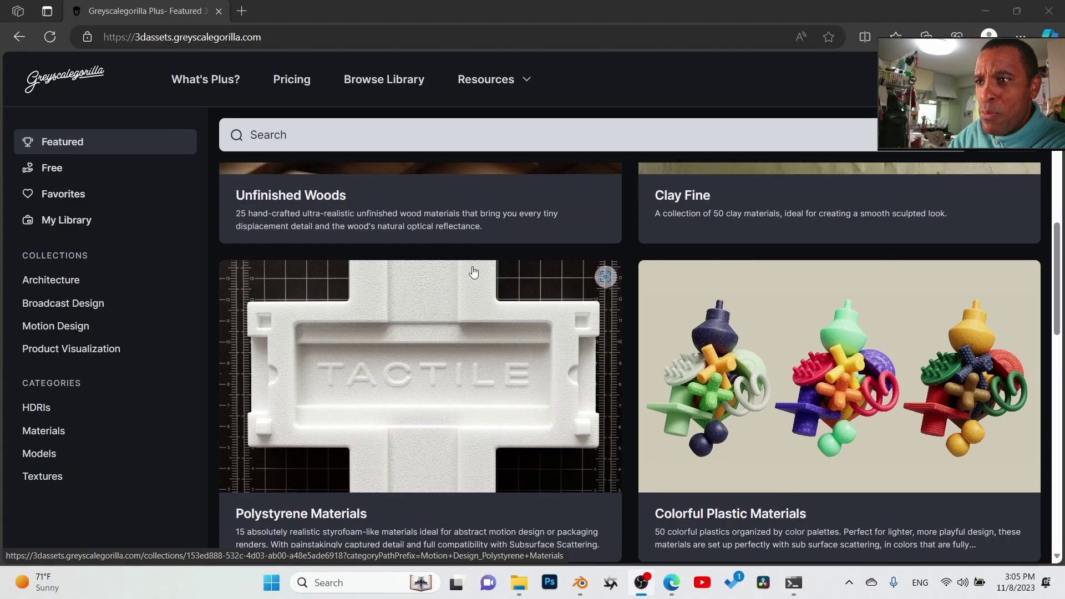
Scroll through the Greyscalegorilla Plus featured material collections
scroll(476, 273, "up", 1)
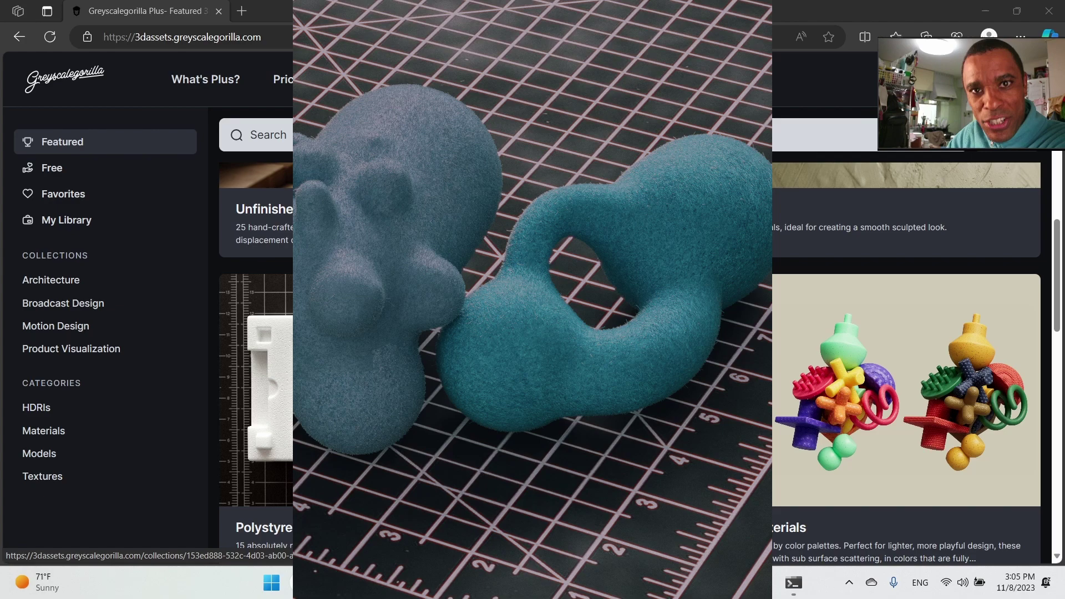
scroll(615, 354, "down", 10)
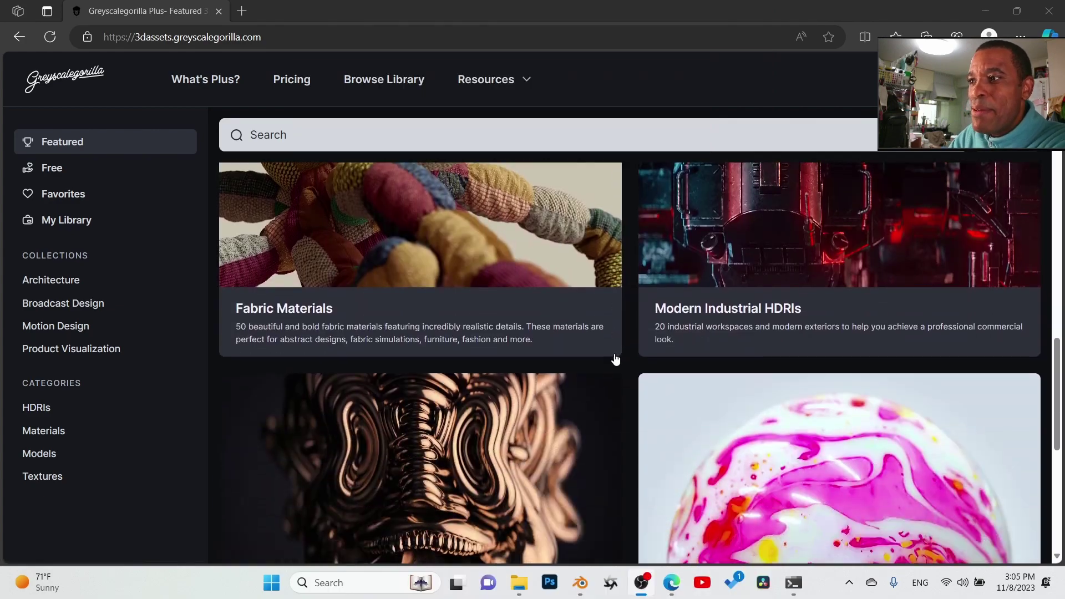
scroll(614, 357, "down", 5)
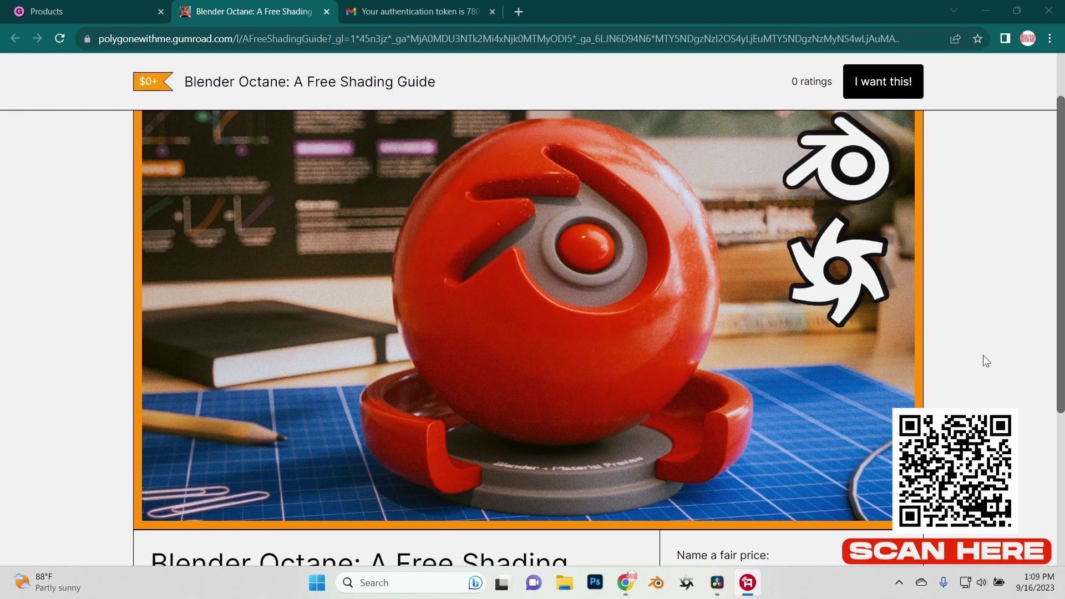
scroll(983, 359, "down", 1)
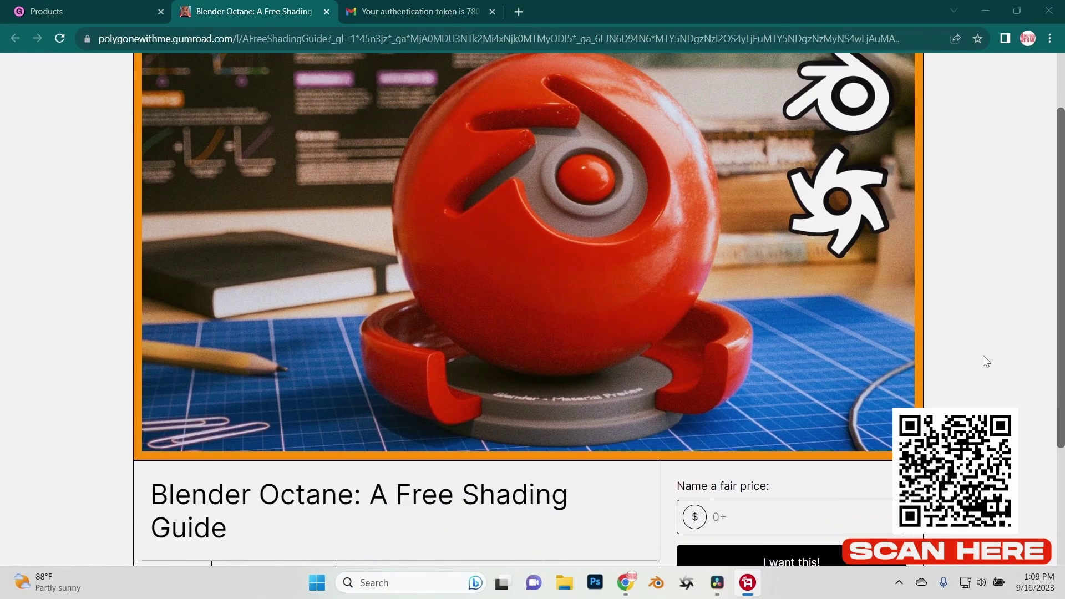
scroll(983, 360, "down", 1)
scroll(983, 361, "down", 1)
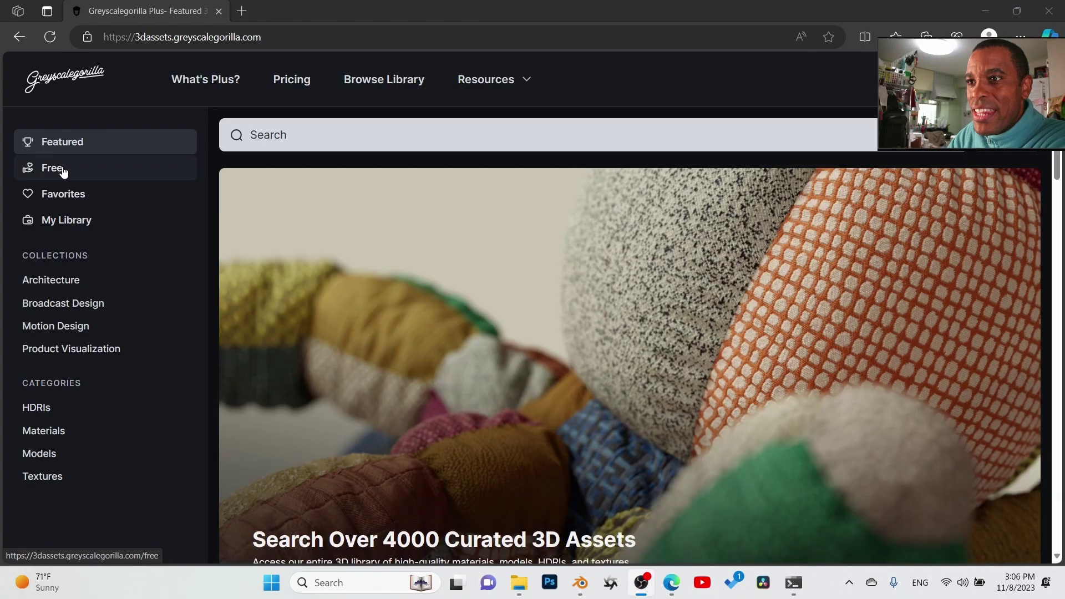
Filter the library to free assets, then view the Pricing page's $39.00-per-month annual plan
left_click(62, 169)
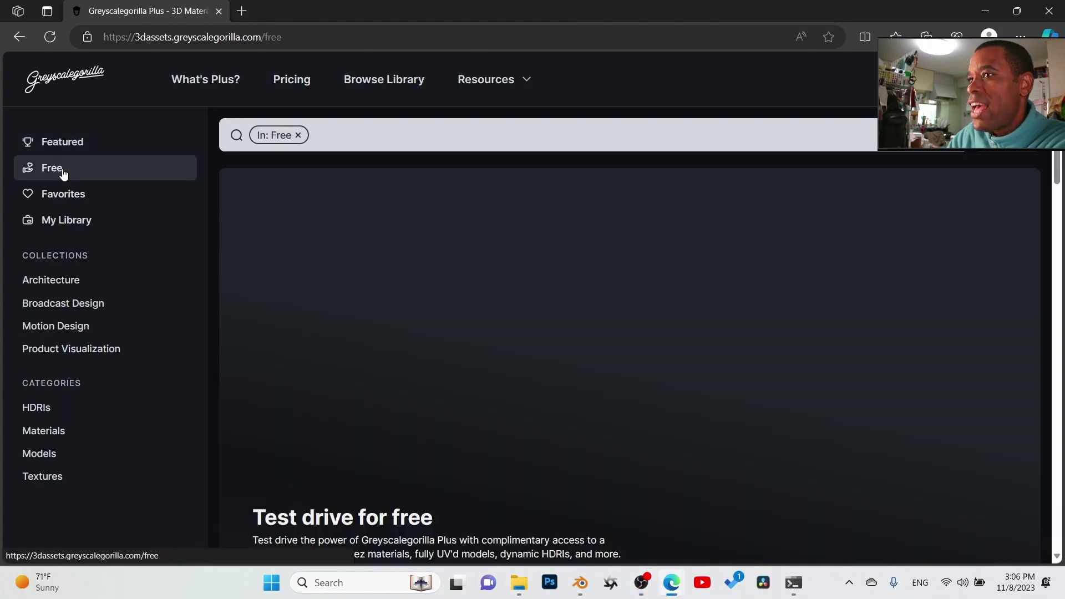
scroll(437, 315, "down", 3)
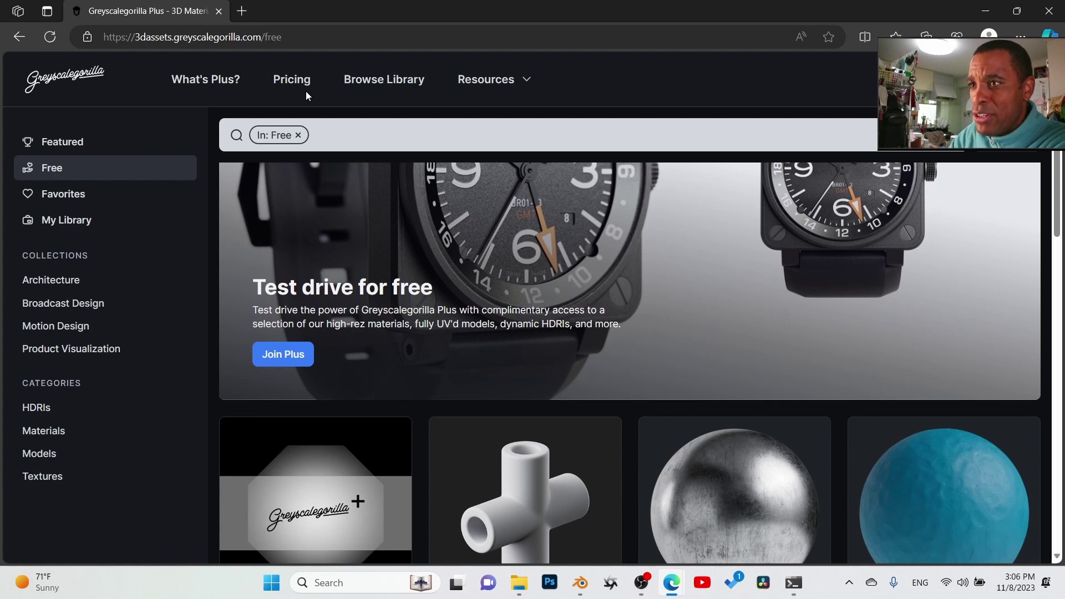
left_click(285, 93)
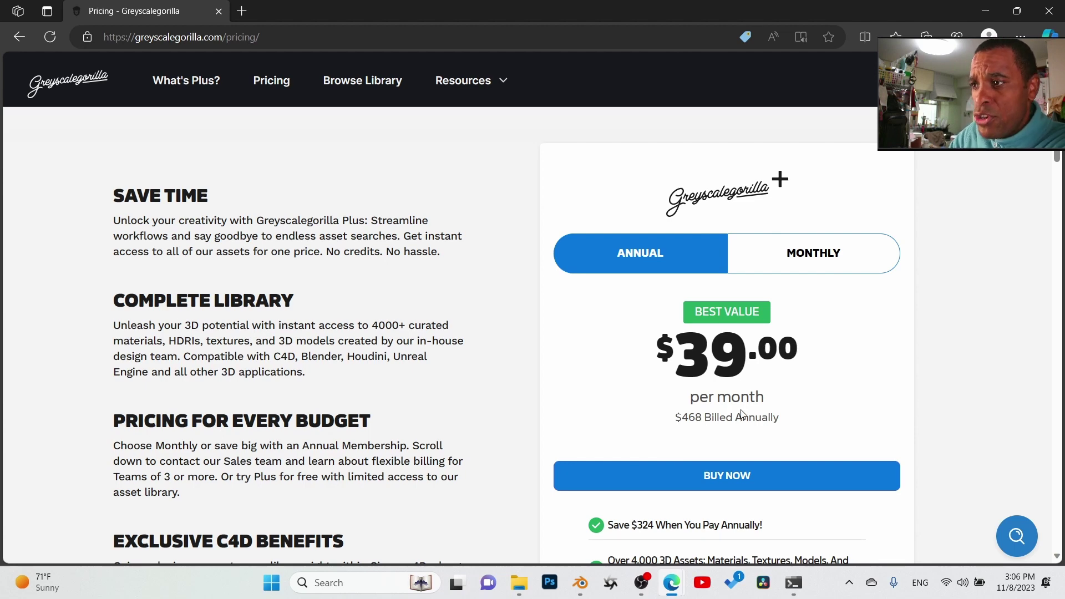
Switch the pricing card to the monthly plan to see $66.00 per month
scroll(745, 413, "down", 1)
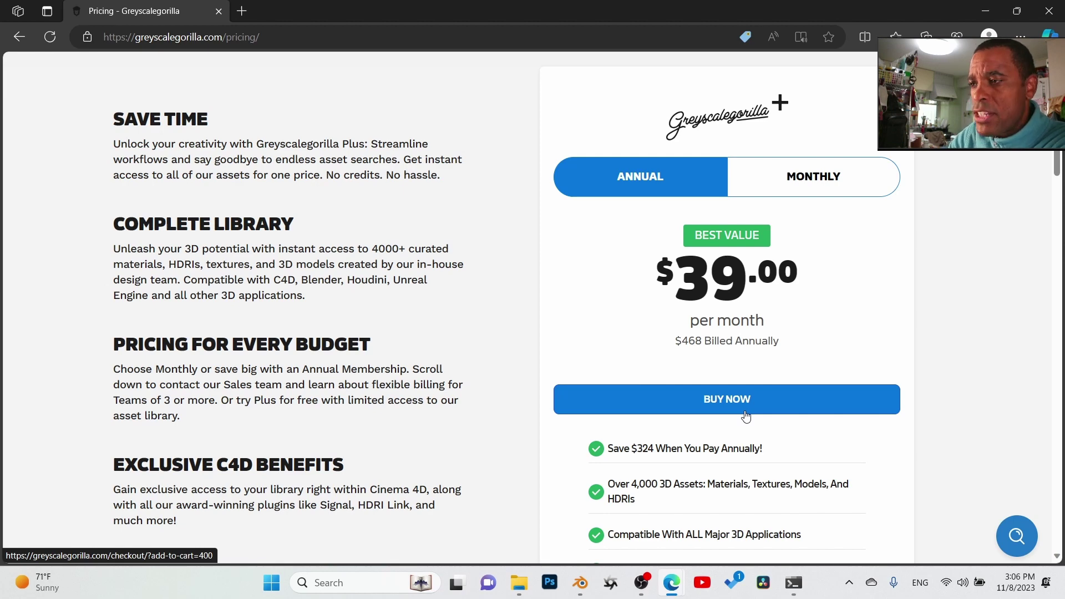
scroll(745, 415, "up", 1)
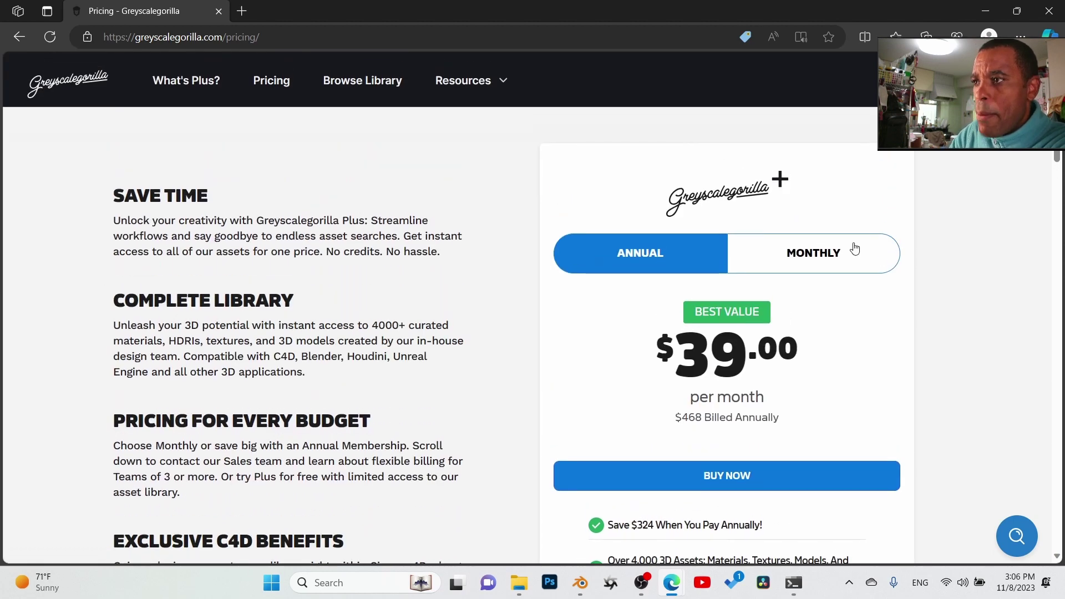
left_click(854, 254)
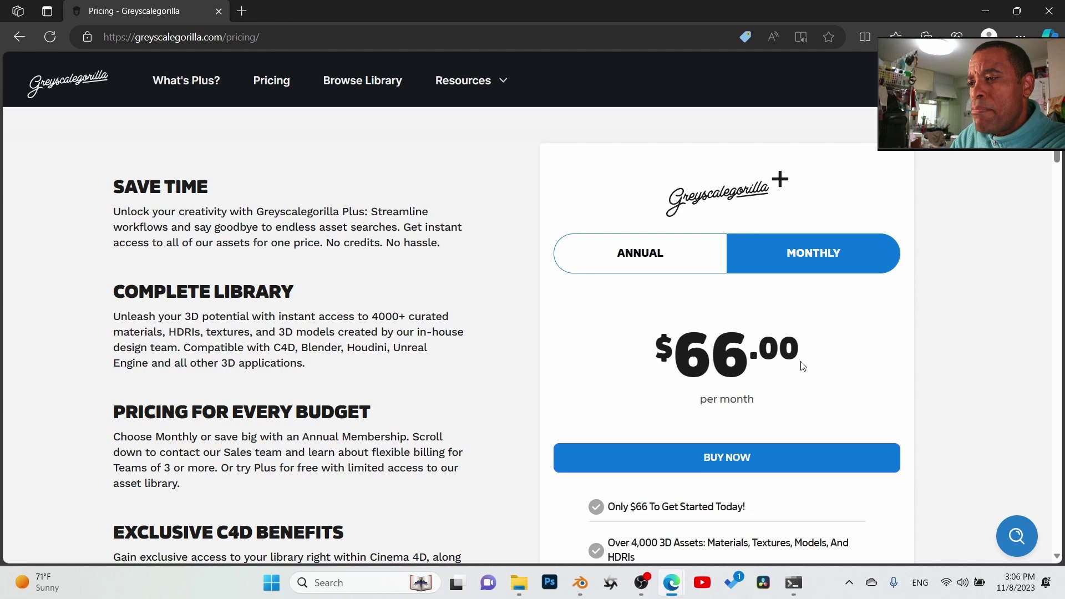
Return to the Greyscalegorilla Plus homepage via the logo
scroll(803, 367, "down", 1)
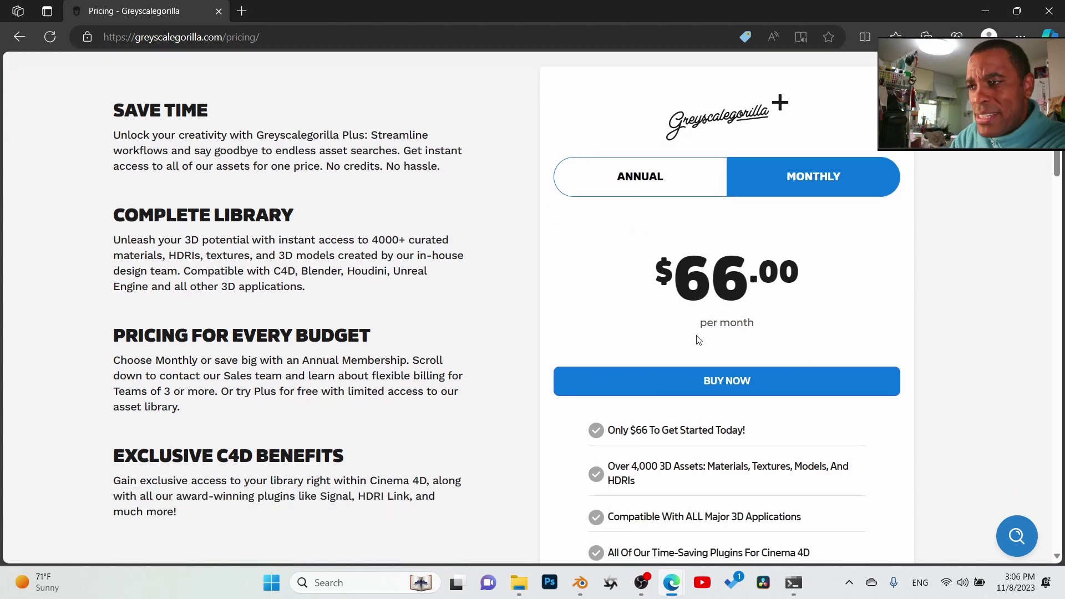
scroll(696, 337, "up", 1)
left_click(101, 89)
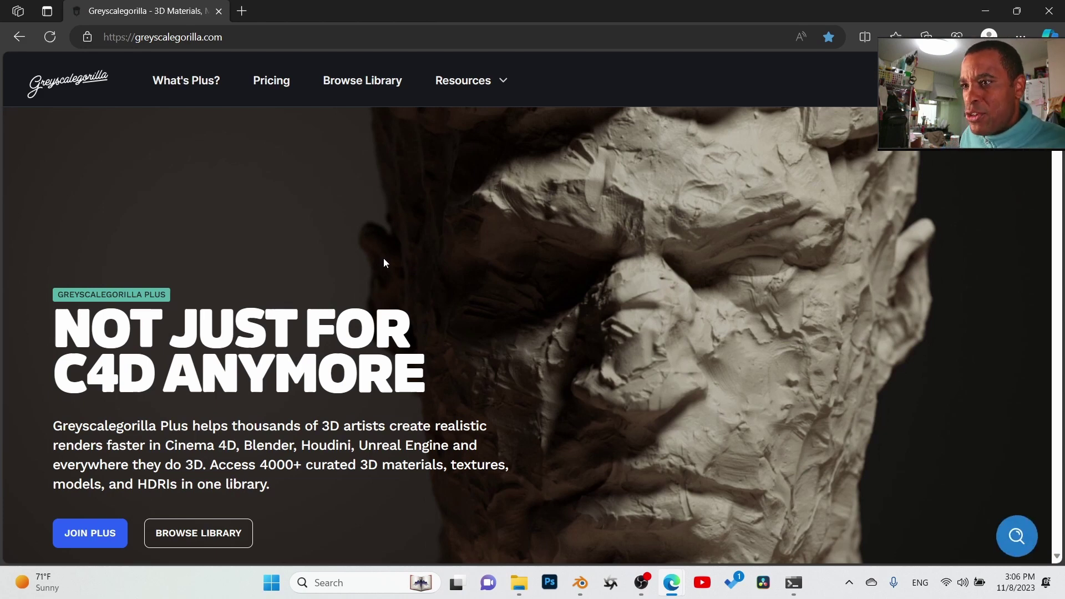
Scroll the homepage down to the '4000+ 3D assets and growing' section
scroll(444, 291, "down", 1)
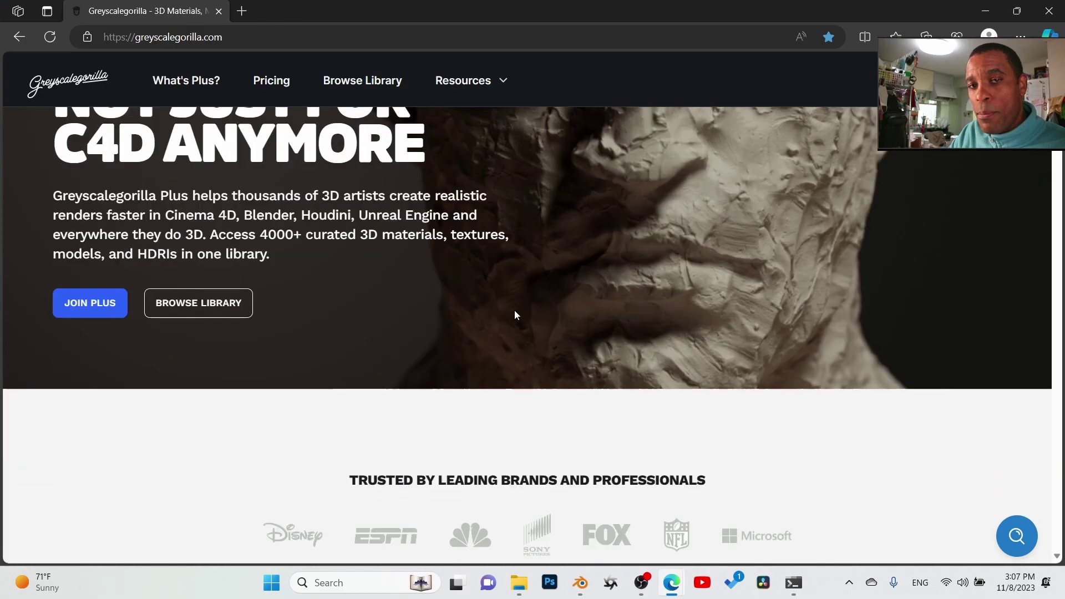
scroll(516, 315, "down", 5)
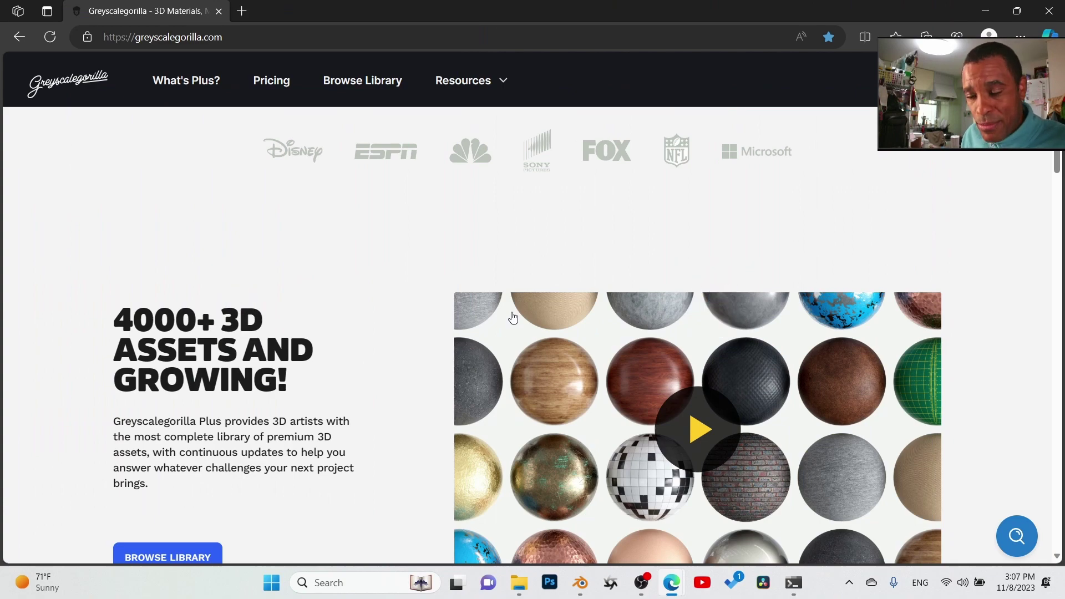
Open the 3D asset library from the resources menu and filter it to Free assets
left_click(441, 81)
left_click(397, 83)
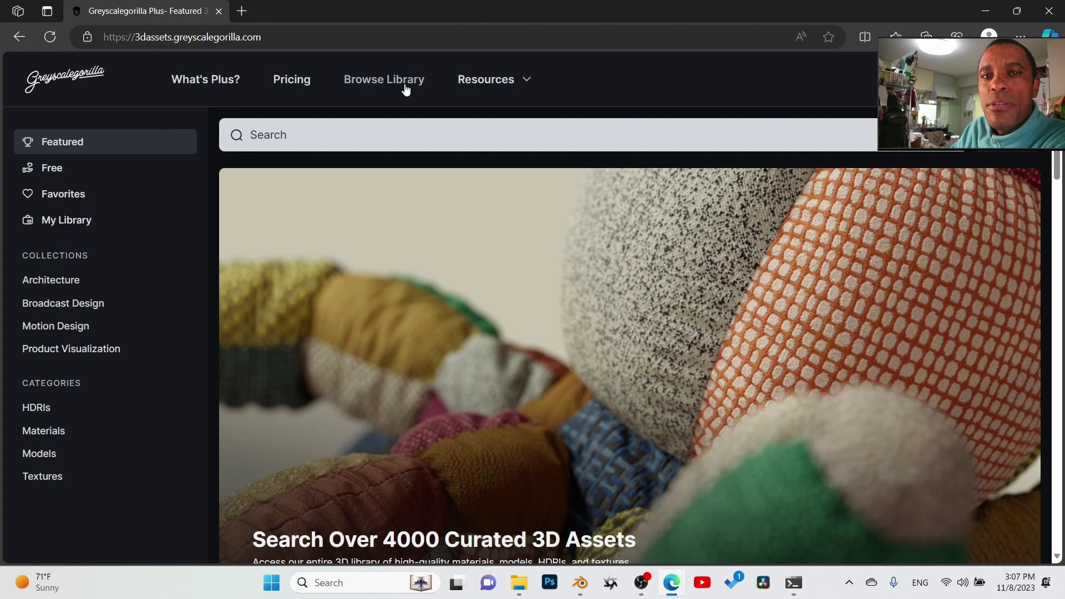
left_click(57, 168)
Scroll through the free materials, models and HDRIs, including Terrazzo 19B
scroll(615, 329, "down", 8)
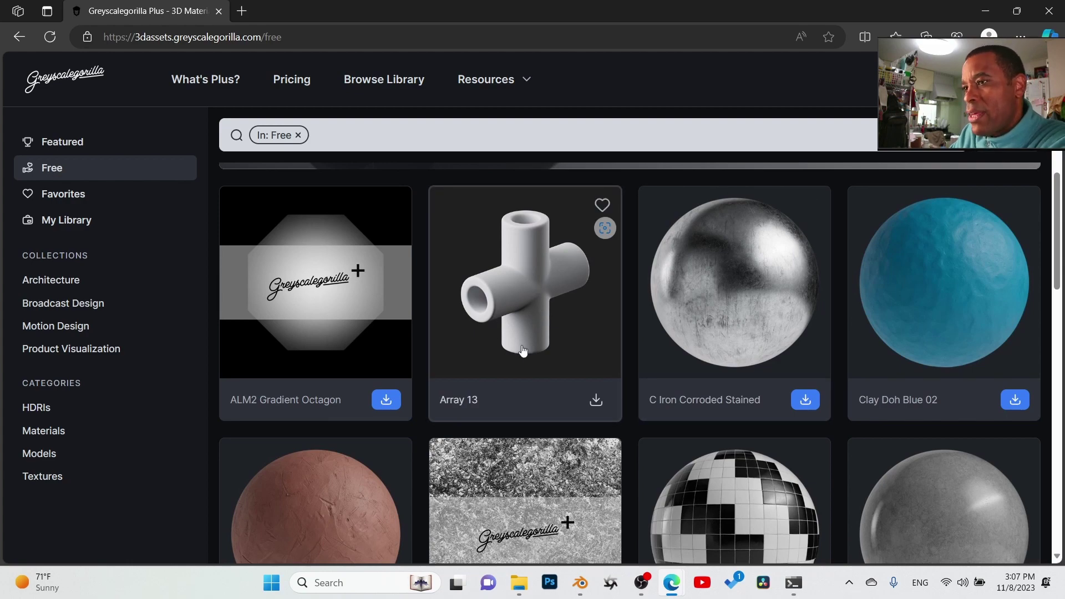
scroll(451, 361, "down", 1)
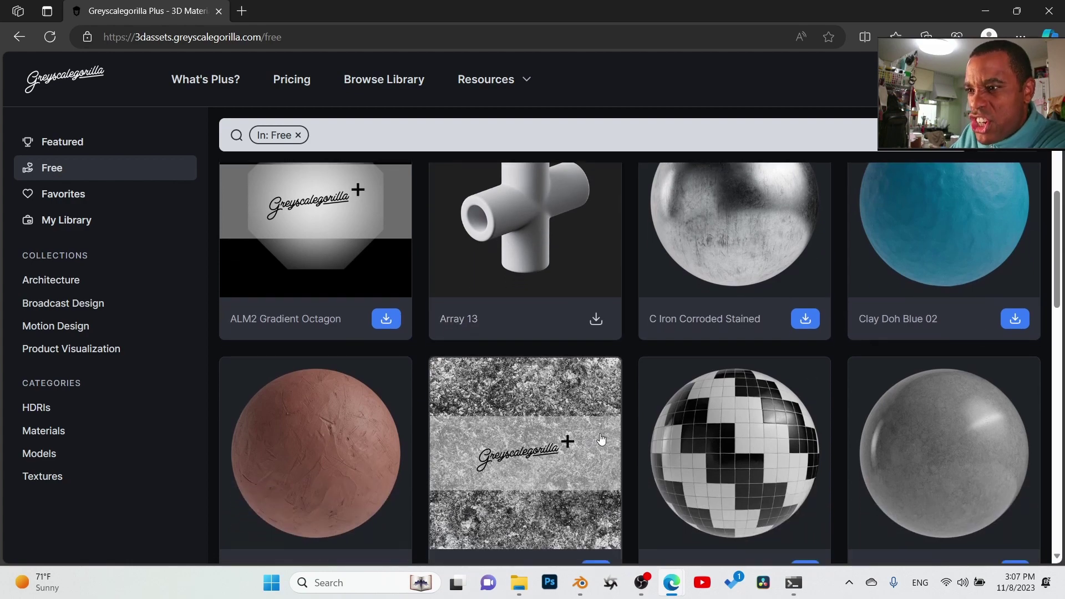
scroll(601, 440, "down", 2)
scroll(475, 340, "down", 4)
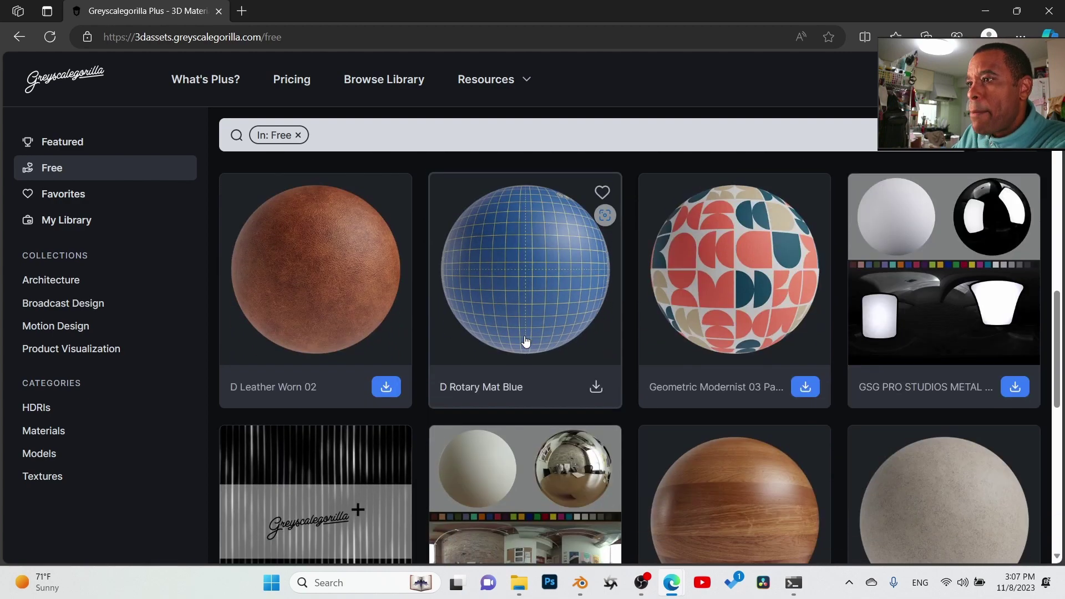
scroll(377, 438, "down", 6)
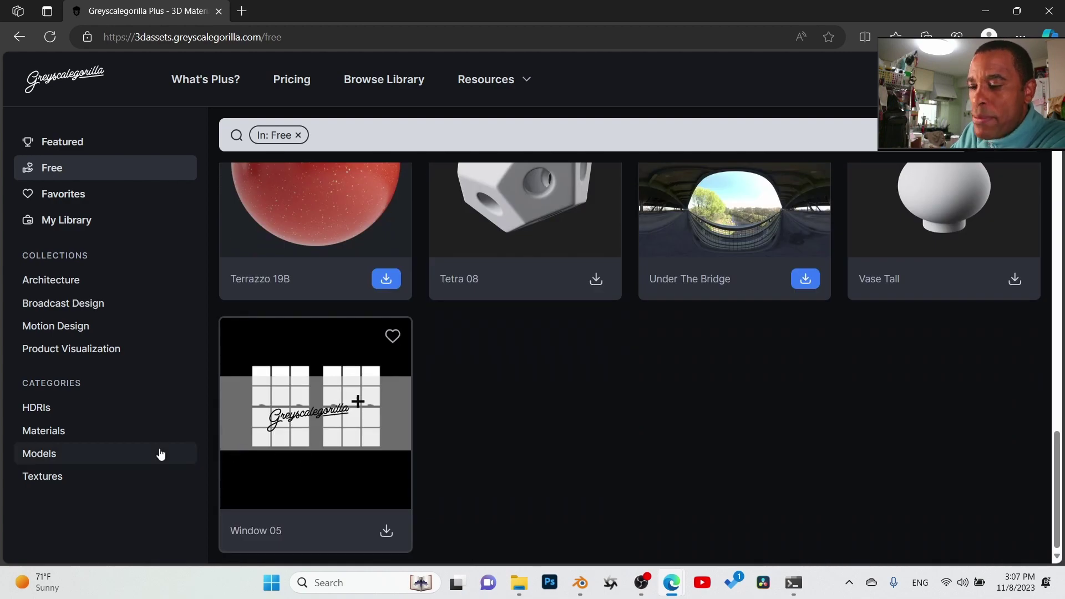
scroll(328, 431, "up", 6)
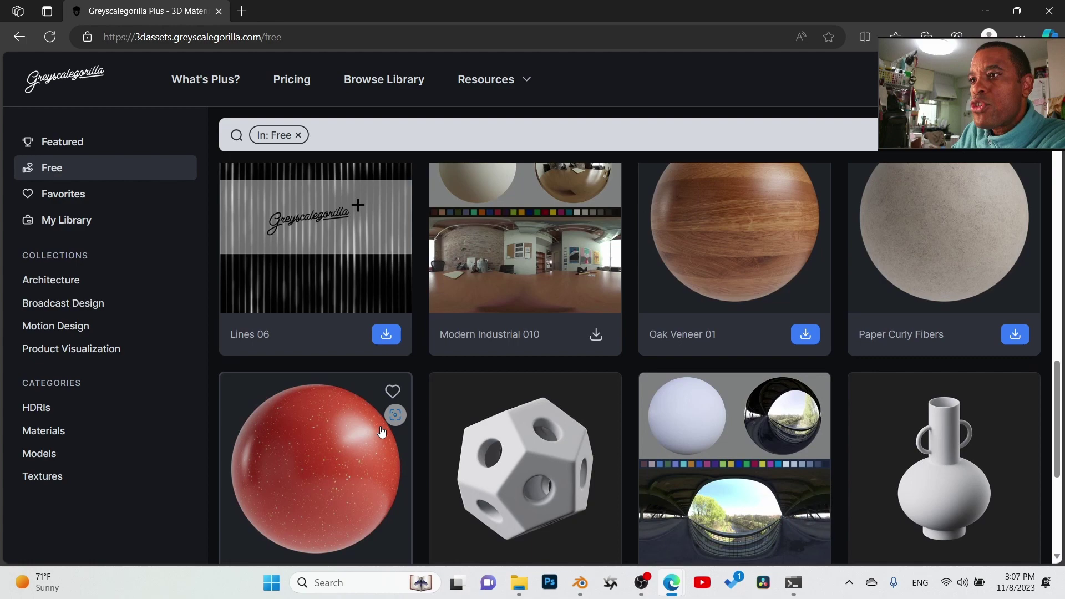
scroll(535, 395, "up", 2)
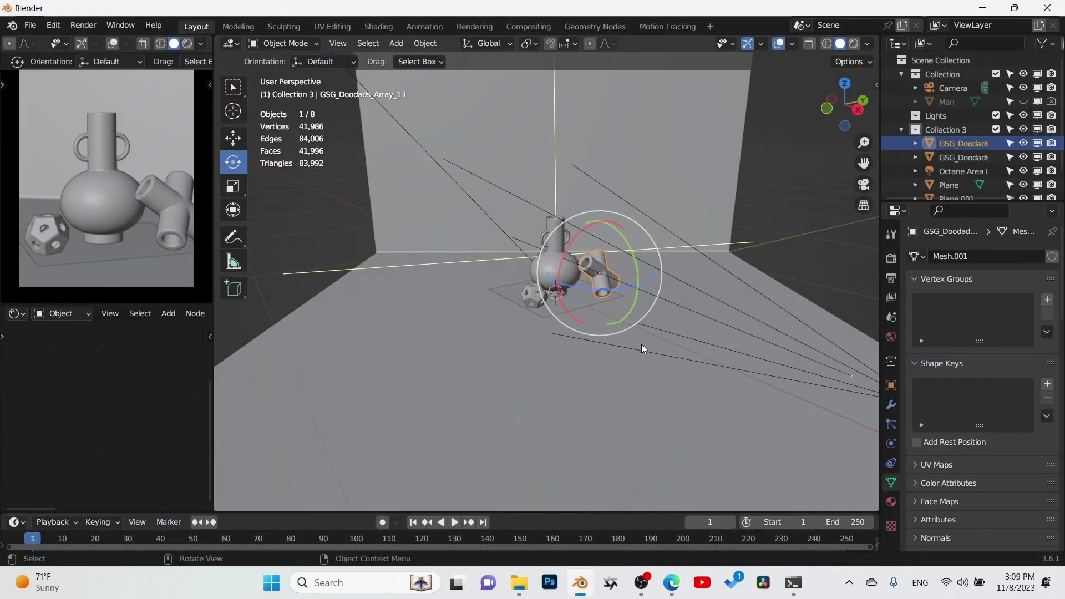
Select the floor plane and switch the viewport preview to Rendered shading
middle_click_drag(409, 203, 466, 222)
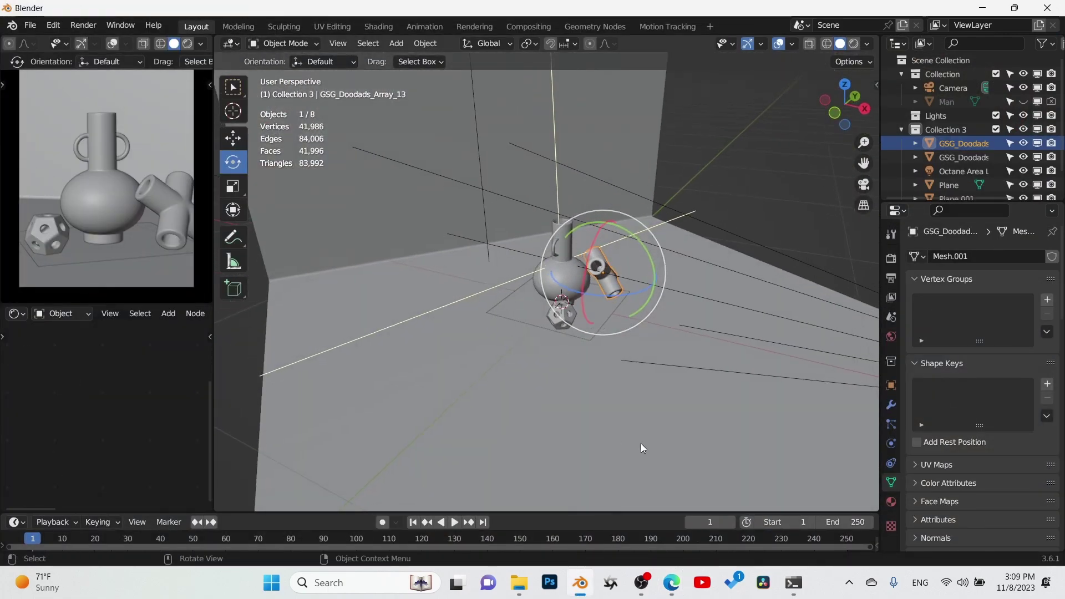
left_click(538, 308)
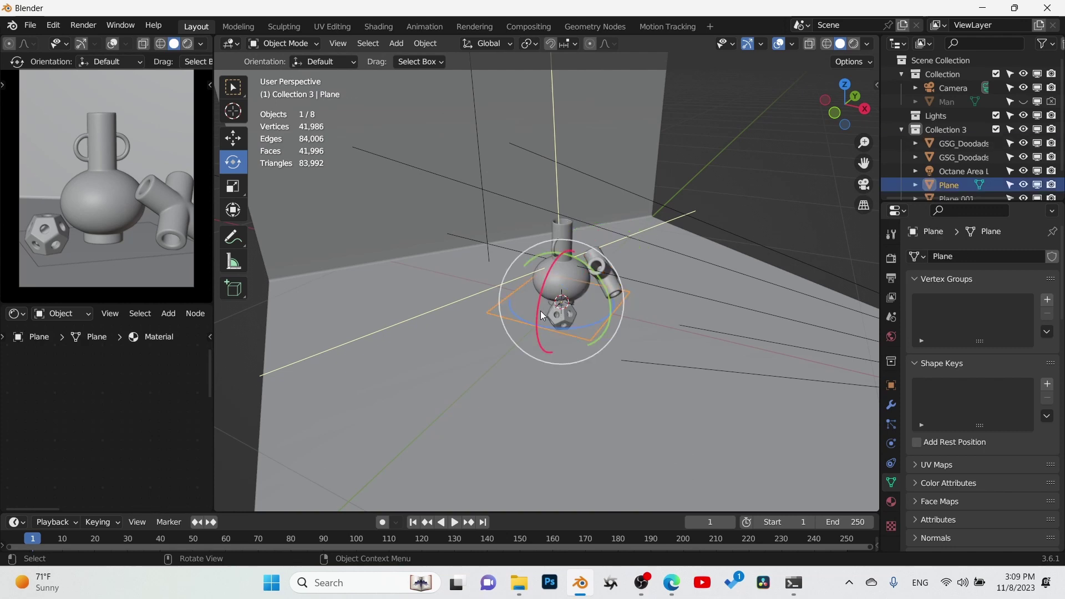
middle_click_drag(623, 372, 554, 341)
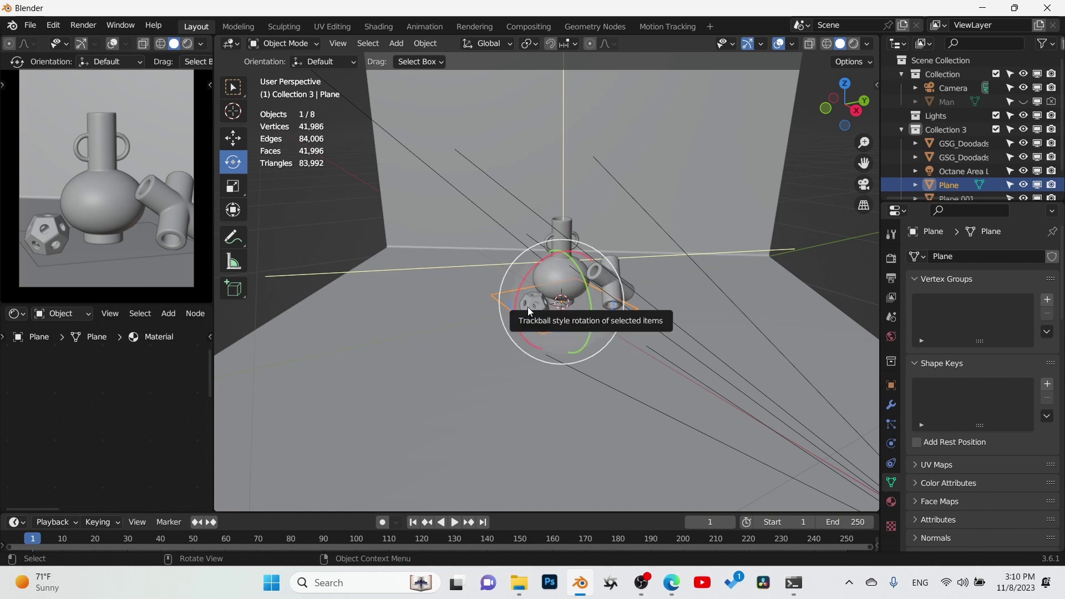
left_click(187, 45)
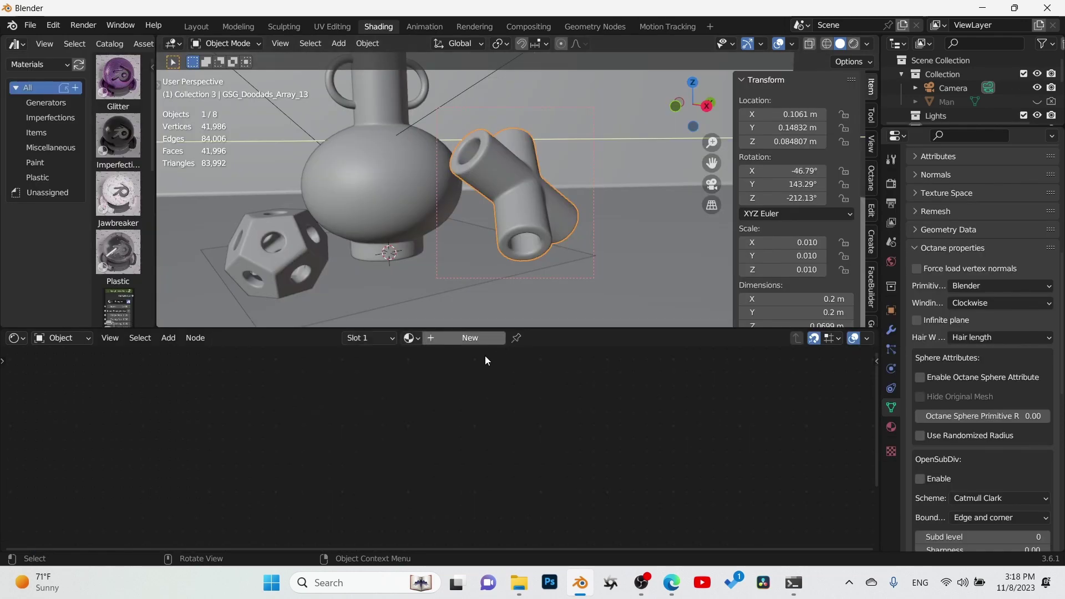
Create Material.005 with a Universal node, maximize the node editor and collapse unused layer sections
left_click(461, 339)
middle_click_drag(495, 392, 588, 392)
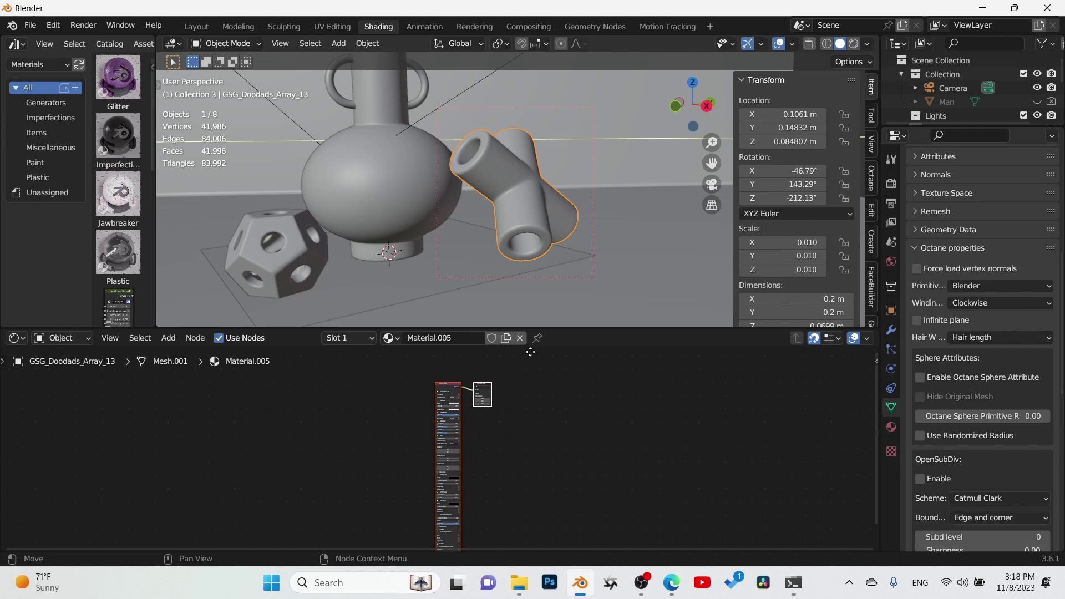
key("ctrl+space")
key("Home")
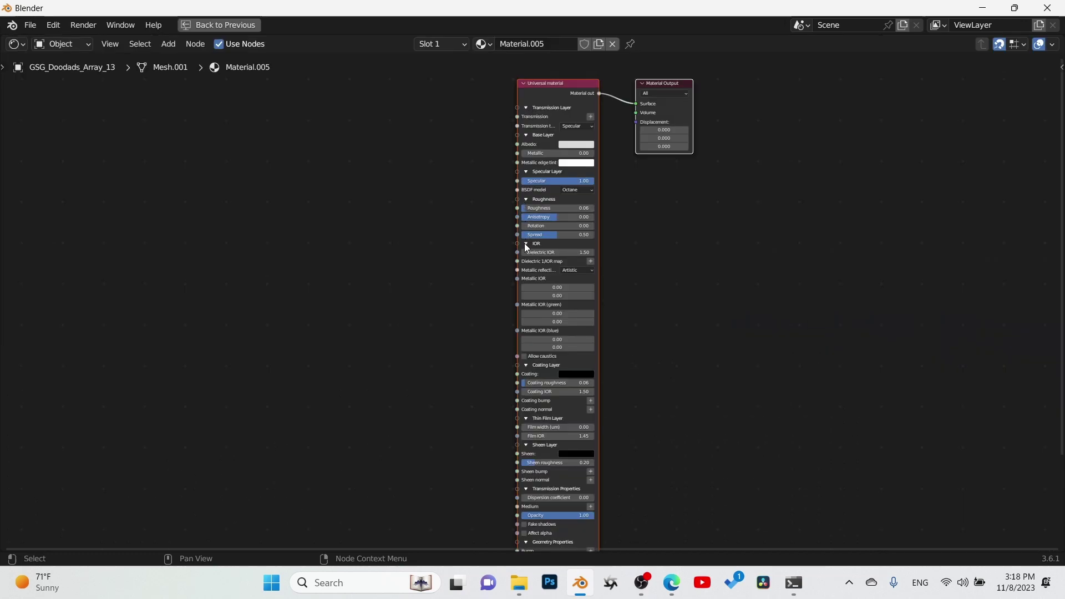
left_click_drag(526, 244, 510, 394)
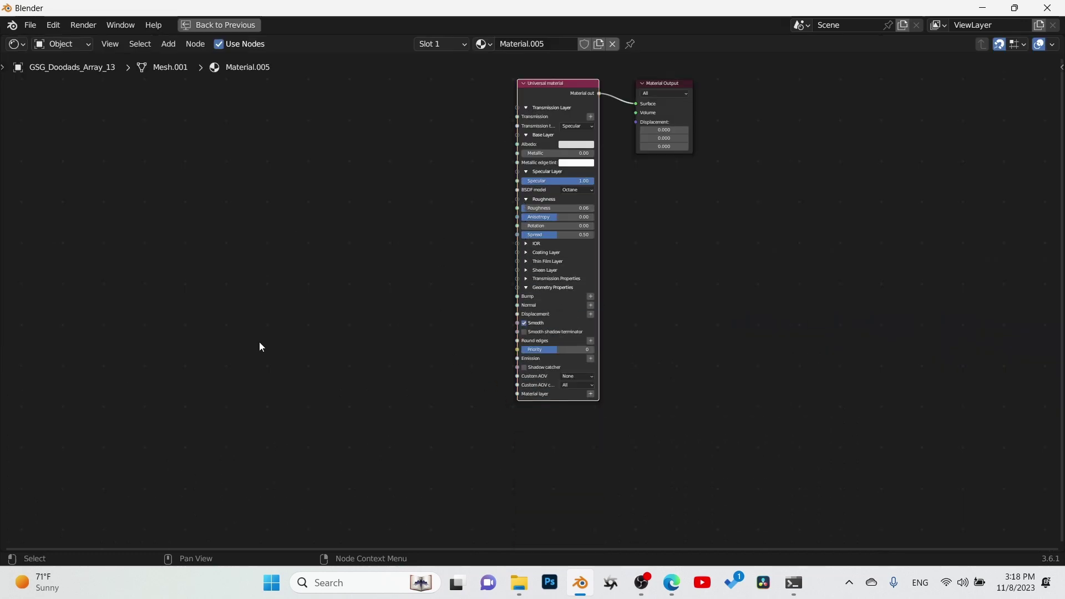
key("ctrl+shift+t")
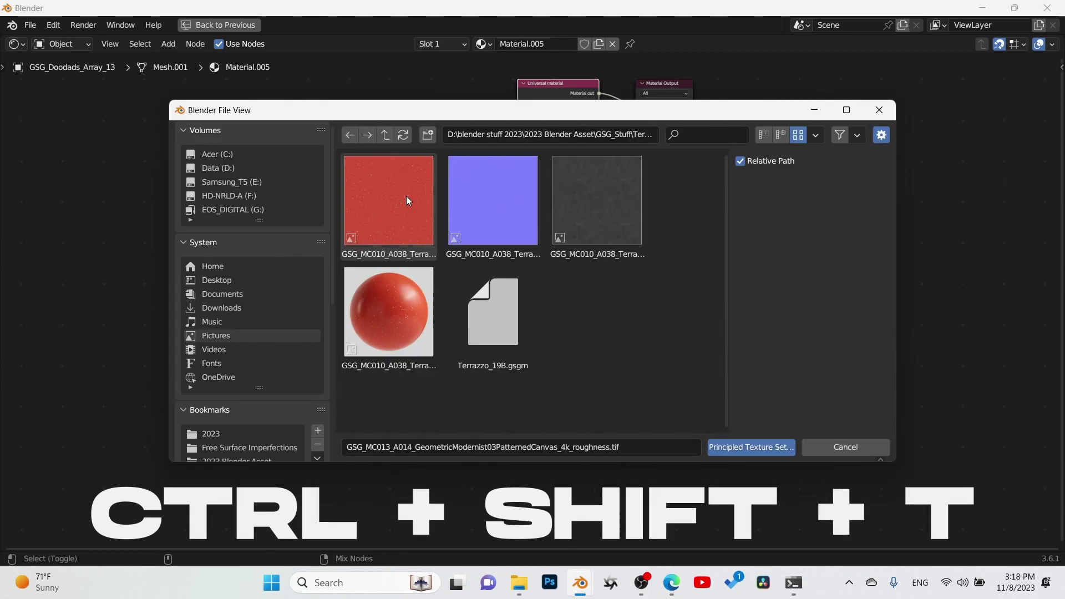
Import the Terrazzo basecolor, normal and roughness maps as image nodes, then delete the Normal node
left_click(430, 210)
left_click(505, 218, "ctrl")
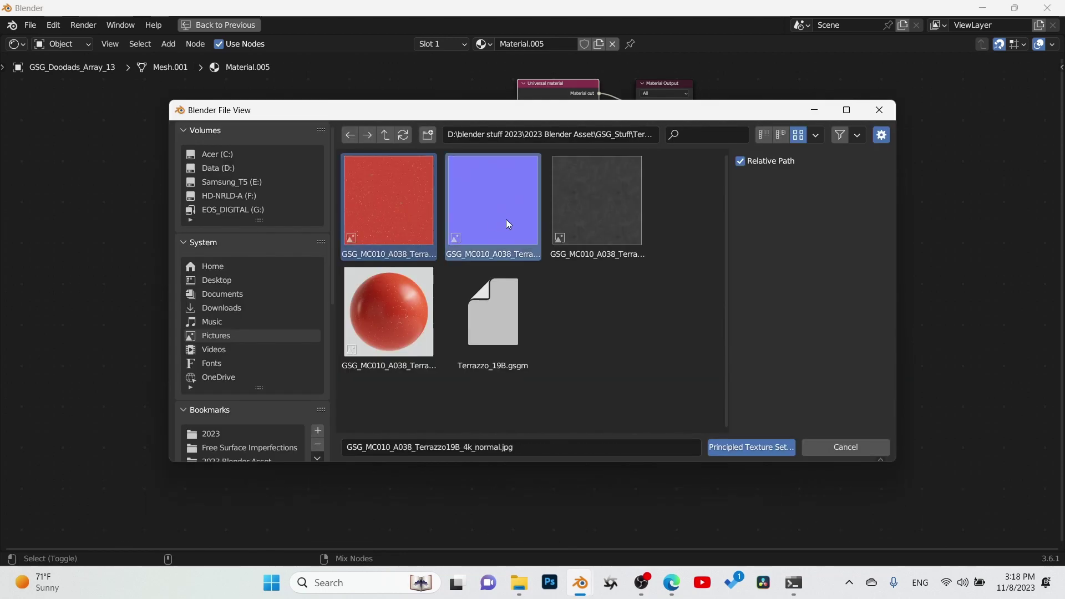
left_click(607, 220, "ctrl")
left_click(751, 447)
left_click(347, 114)
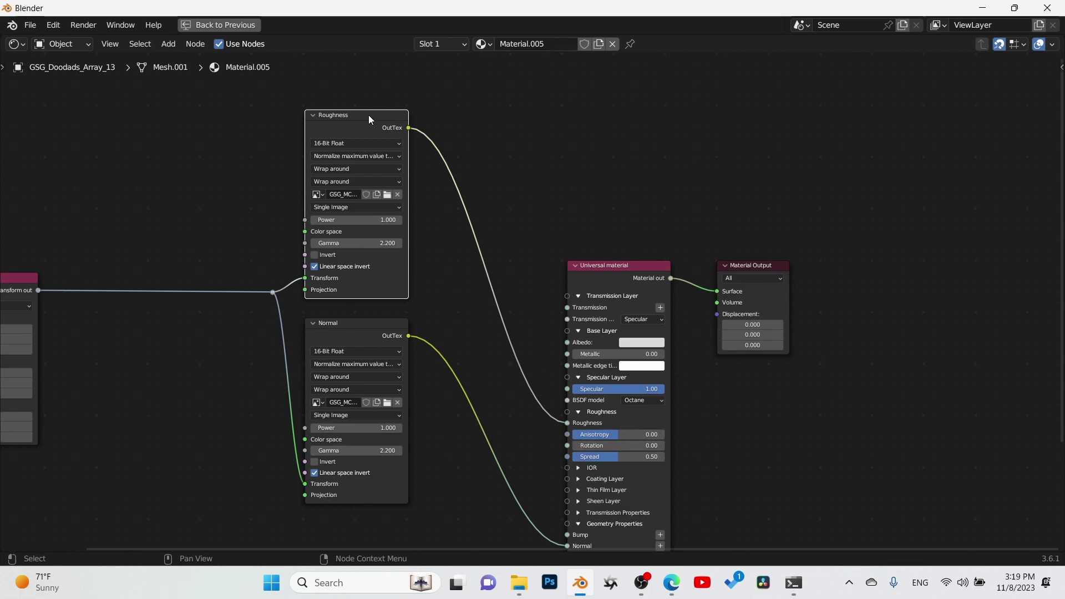
left_click(361, 335)
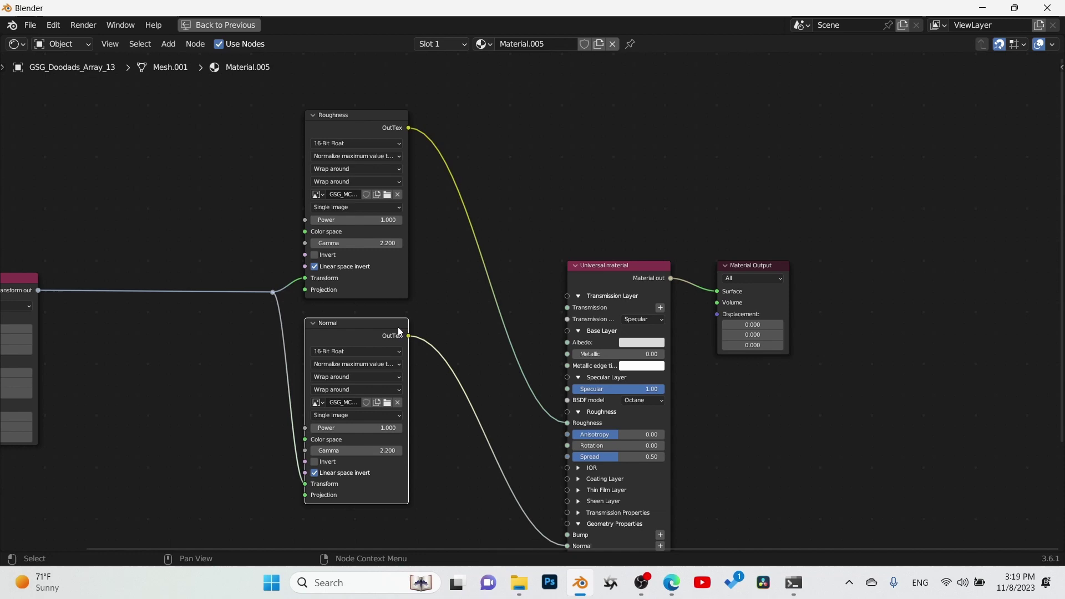
key("Delete")
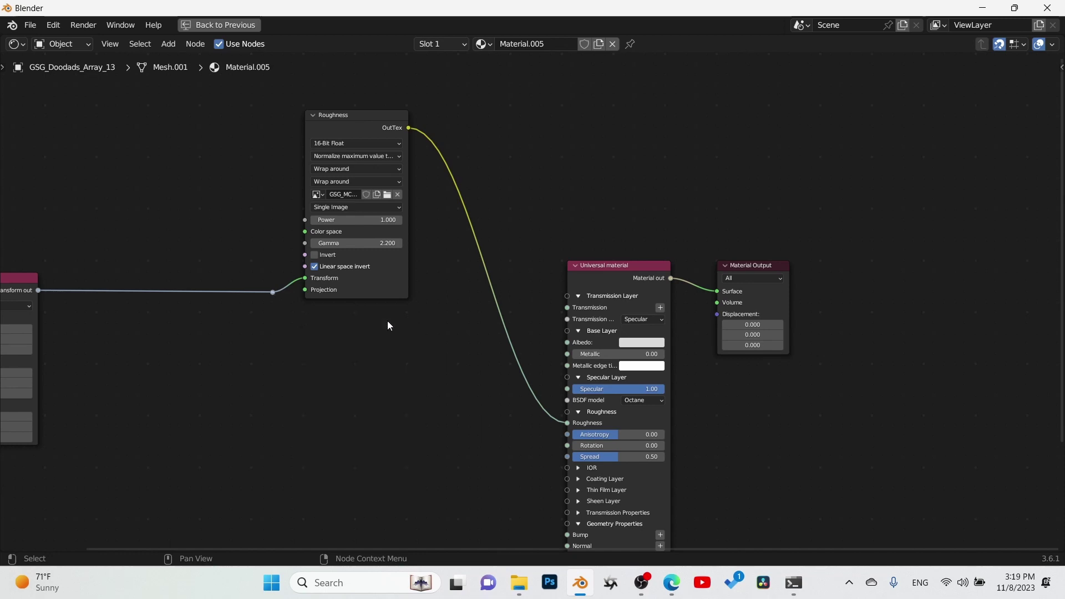
Add an RGB image node linked to the Universal material's Albedo and the shared transform
key("q")
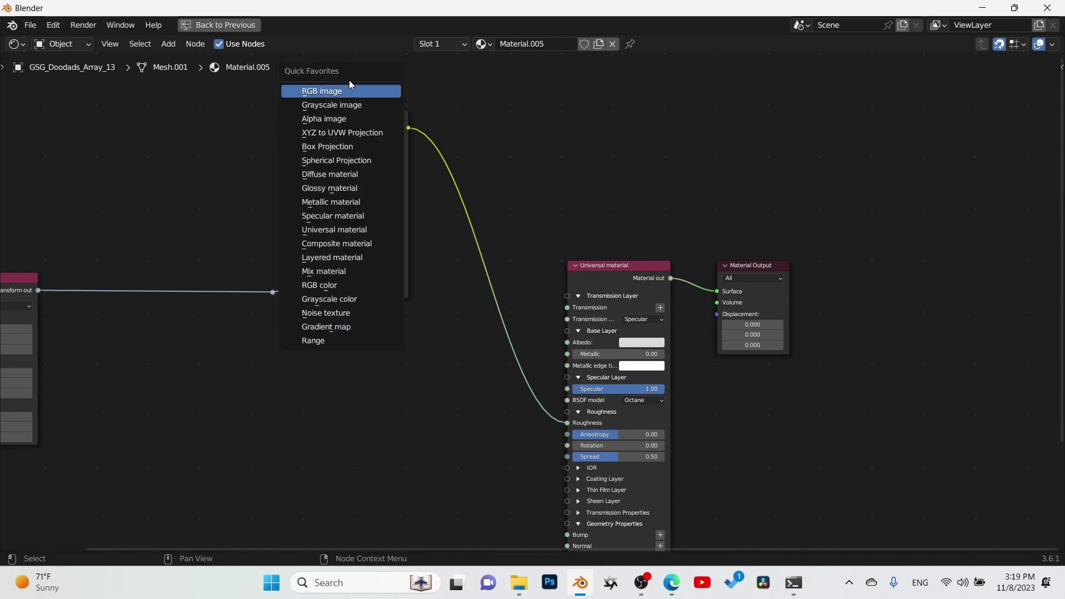
left_click(348, 97)
left_click(363, 343)
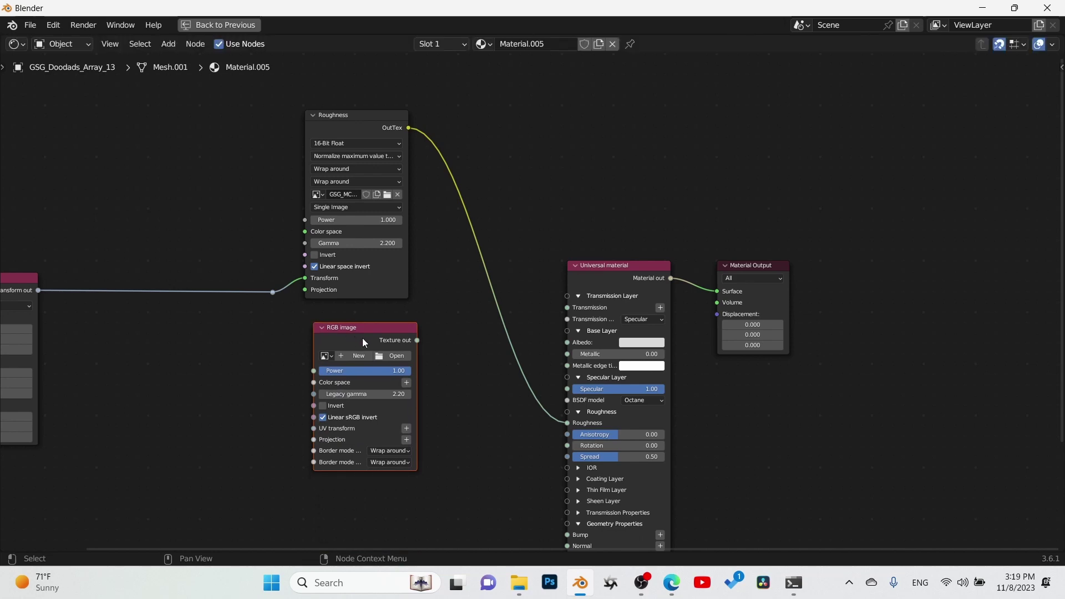
left_click_drag(417, 340, 514, 330)
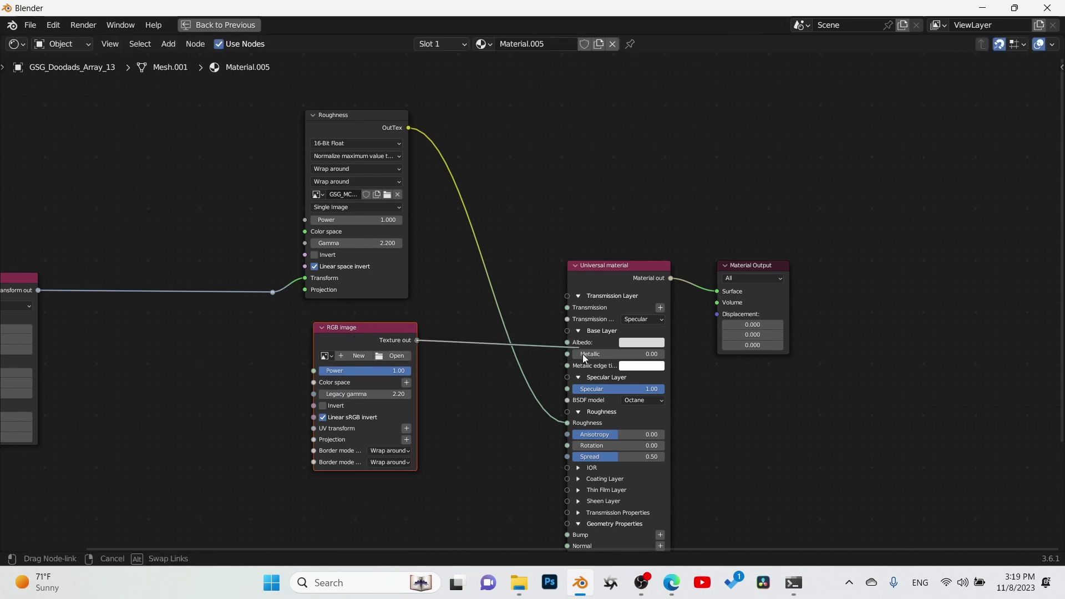
left_click_drag(583, 354, 577, 344)
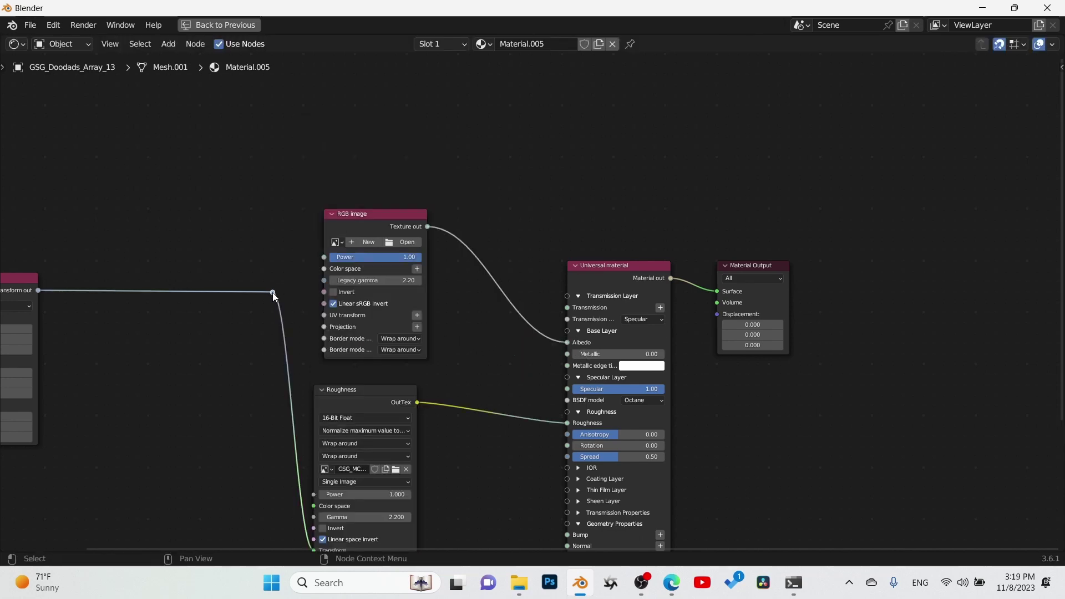
left_click_drag(272, 291, 334, 324)
Load the red Terrazzo base colour texture into the RGB image node
left_click(403, 241)
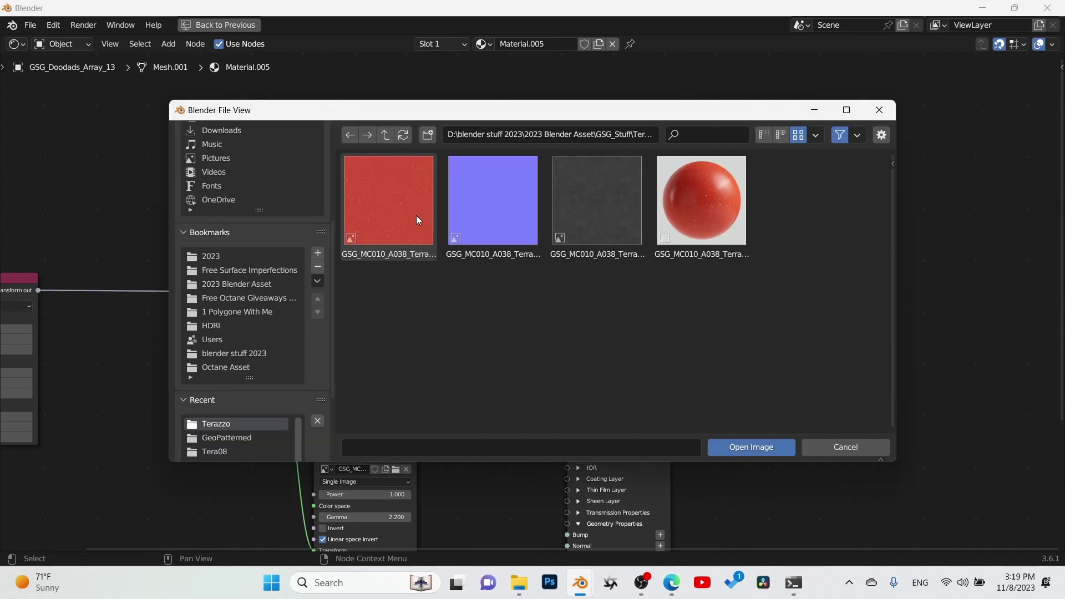
left_click(416, 215)
left_click(760, 446)
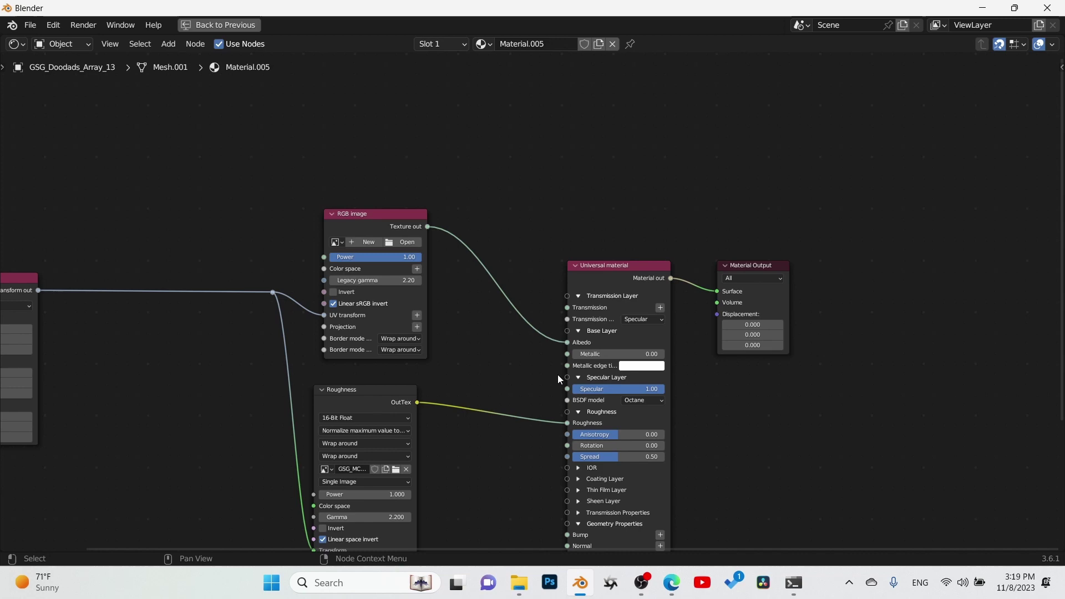
Duplicate the RGB image node into Normal, with legacy gamma 1 and the blue normal map
key("ctrl+shift+d")
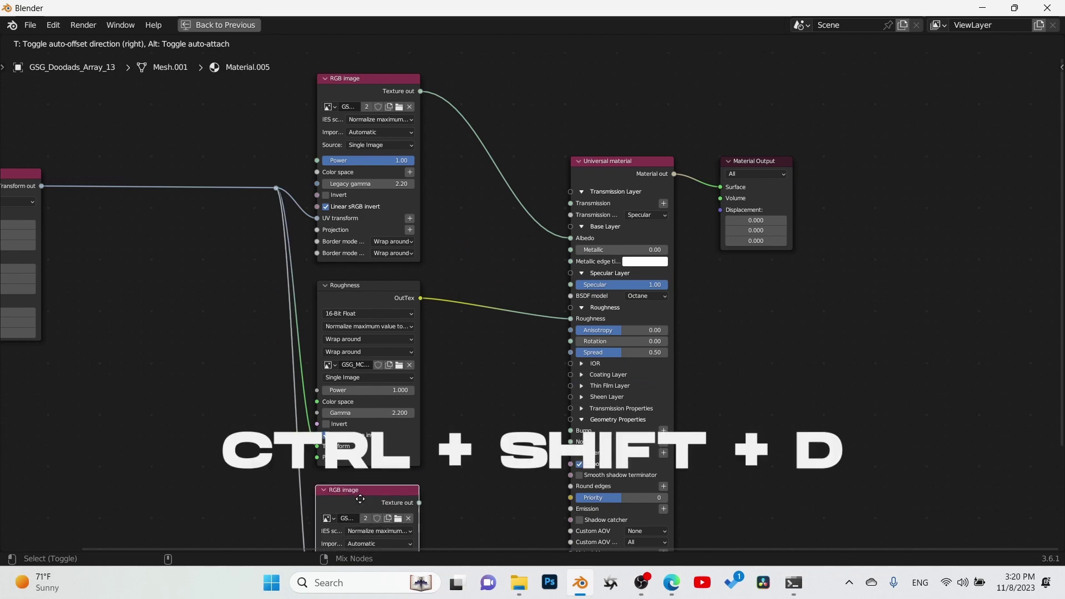
left_click(361, 503)
scroll(298, 358, "down", 5)
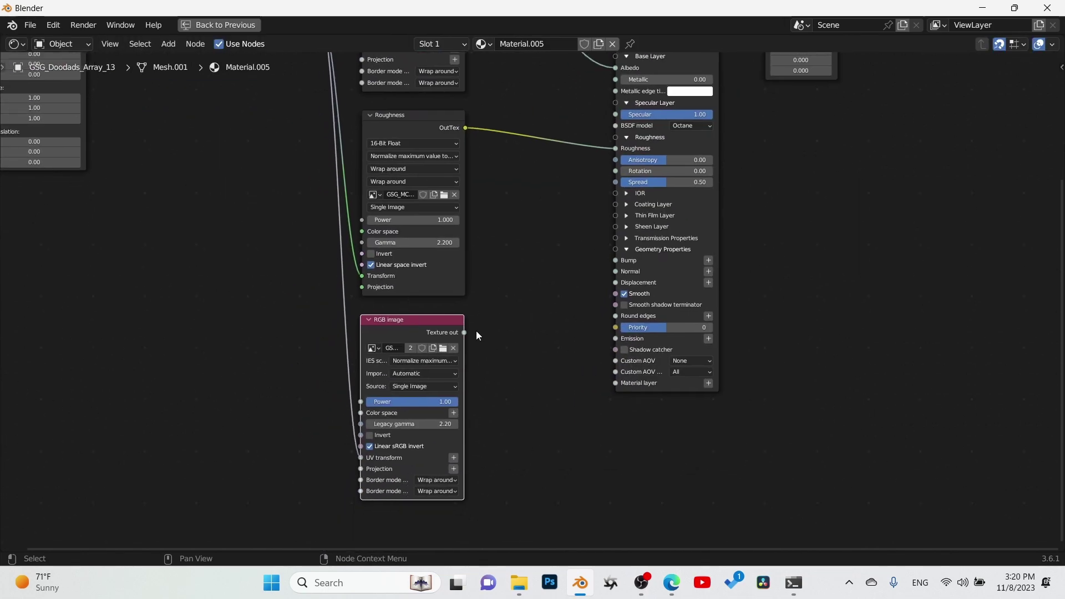
left_click_drag(462, 332, 615, 271)
left_click(450, 424)
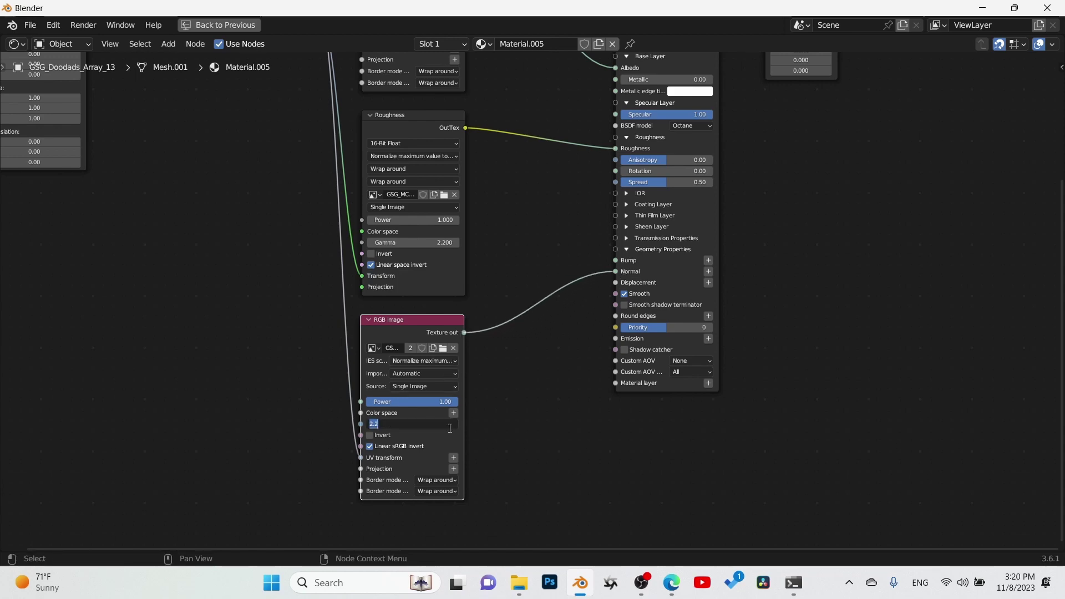
type("1")
key("Return")
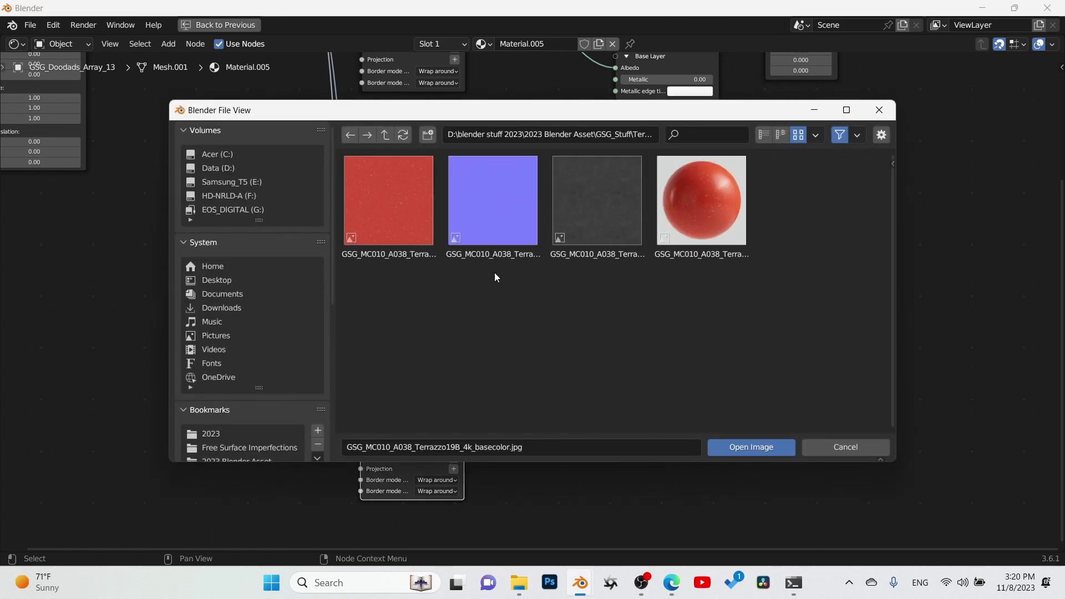
left_click(486, 239)
left_click(744, 445)
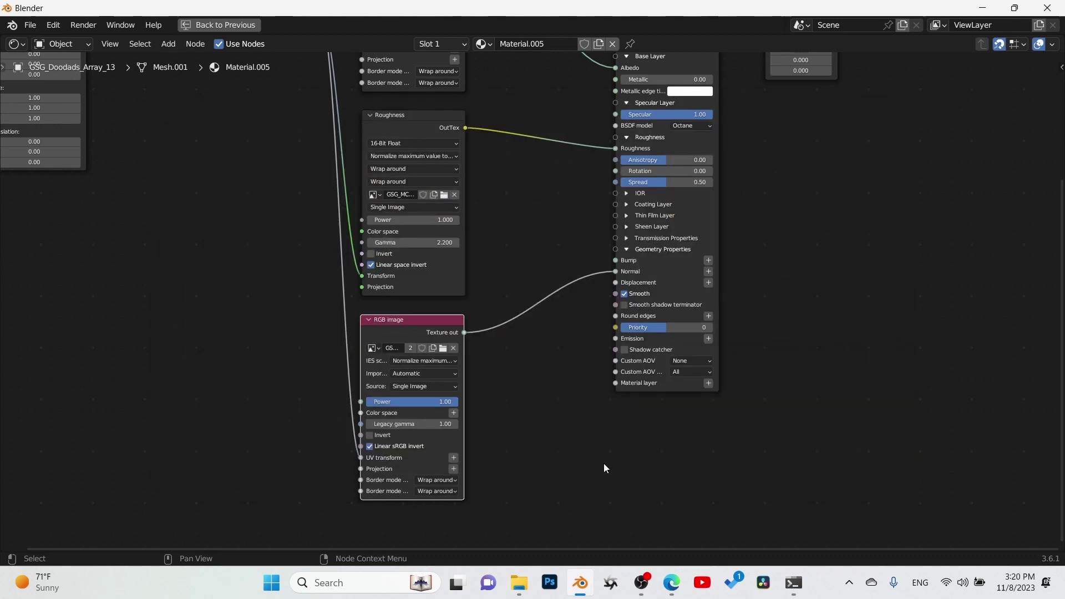
Set the Universal material's BSDF model to GGX (energy preserving)
scroll(533, 358, "up", 8)
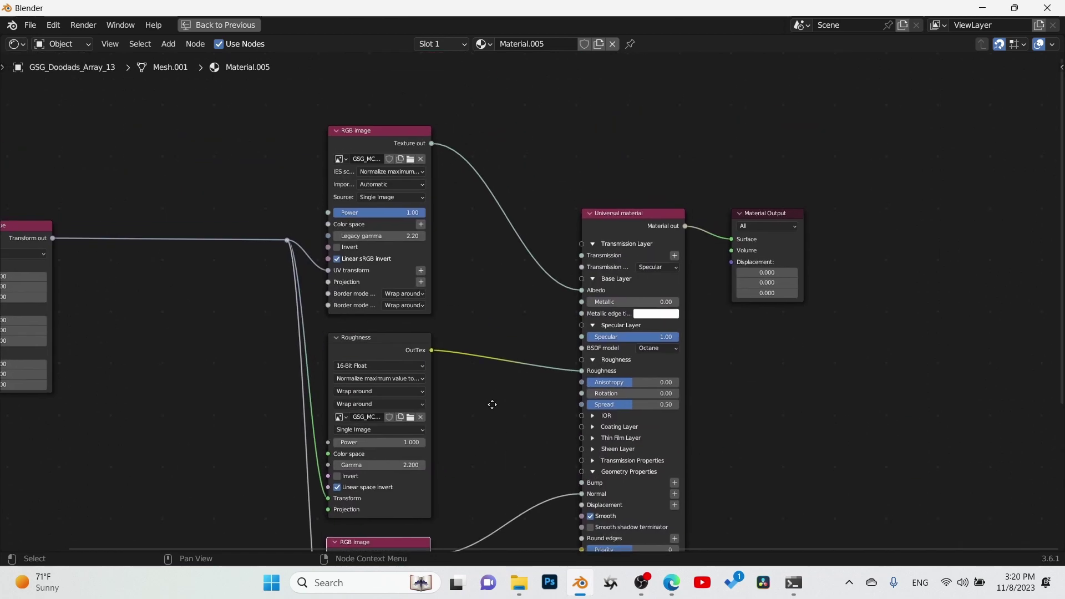
left_click(679, 343)
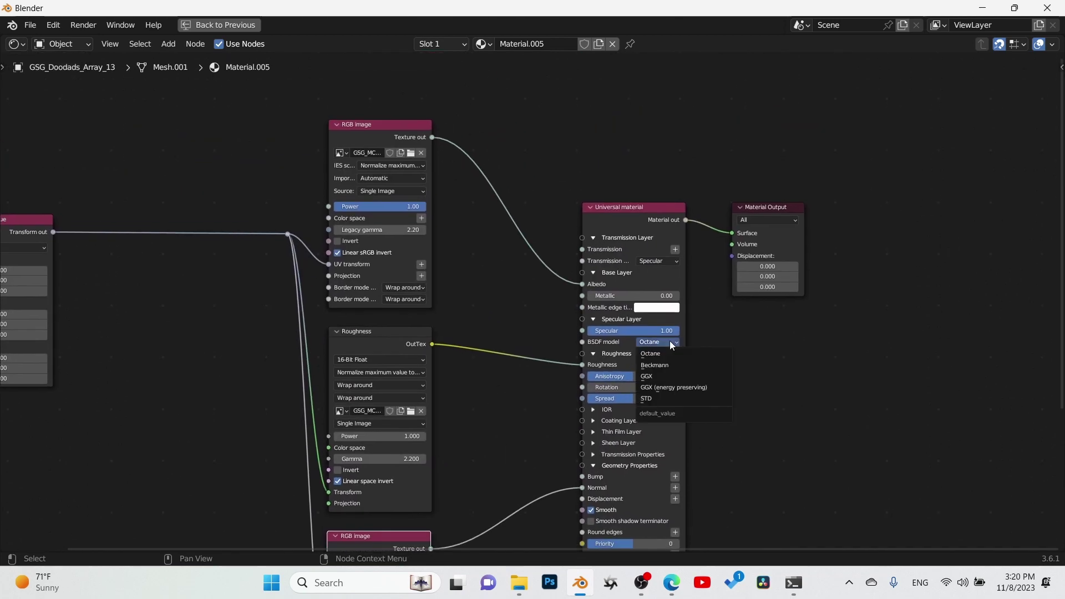
left_click(670, 390)
middle_click_drag(187, 311, 245, 296)
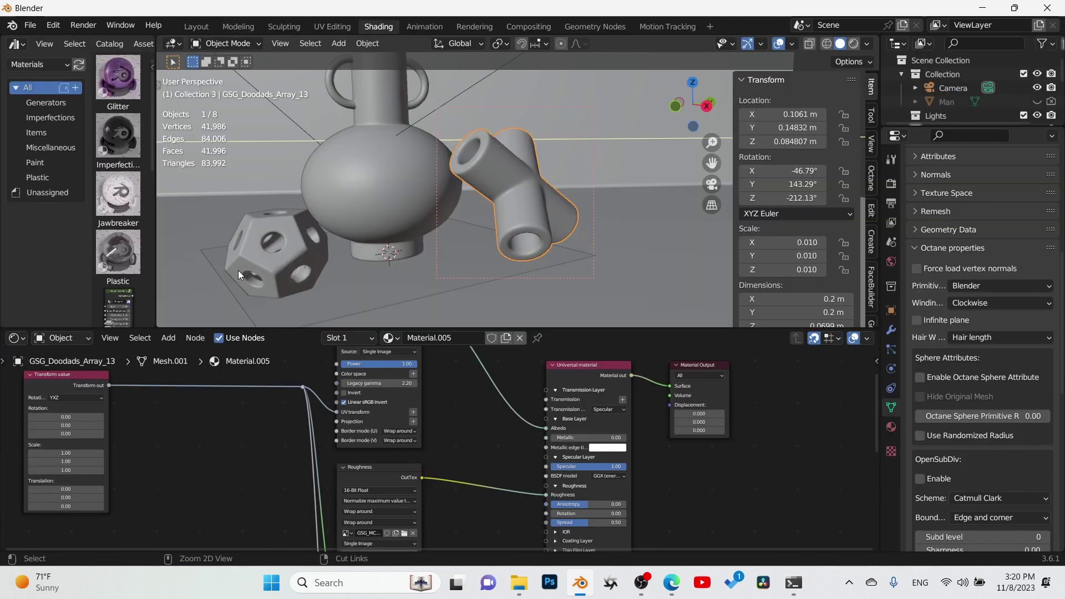
Restore the full layout, show the live Octane render, and set the Roughness texture gamma to 1
key("ctrl+space")
key("z")
left_click(567, 99)
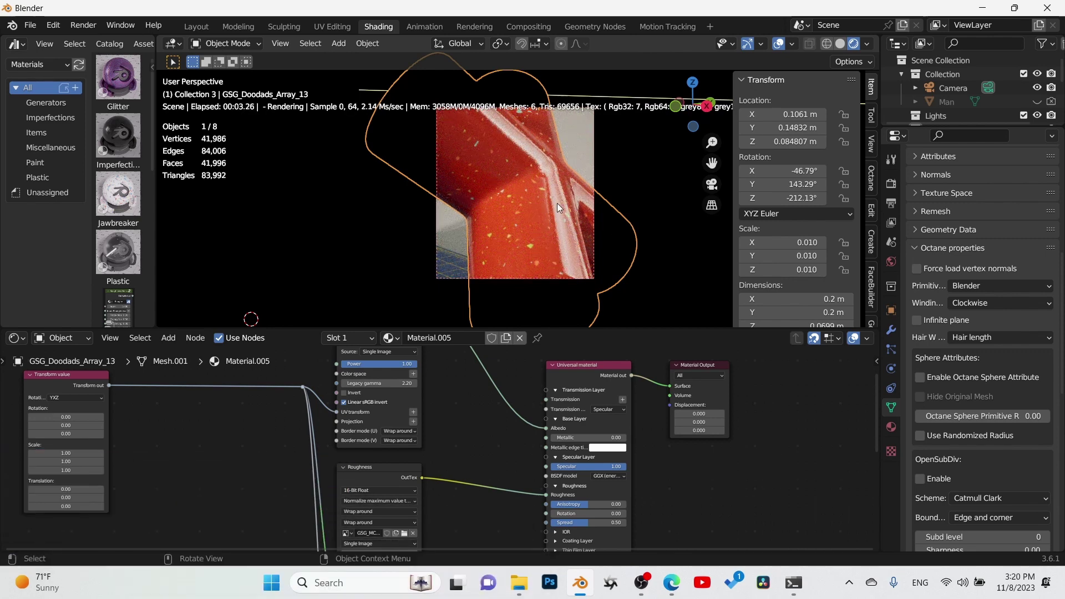
scroll(557, 205, "down", 4)
middle_click_drag(463, 481, 455, 350)
double_click(395, 442)
type("1")
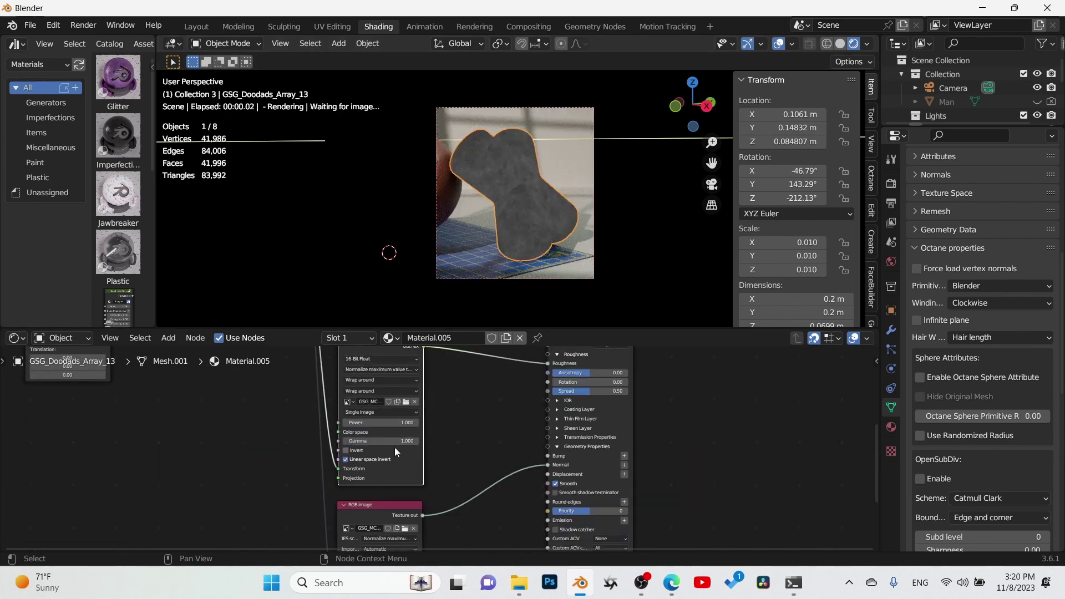
key("Return")
scroll(394, 447, "down", 2, "shift")
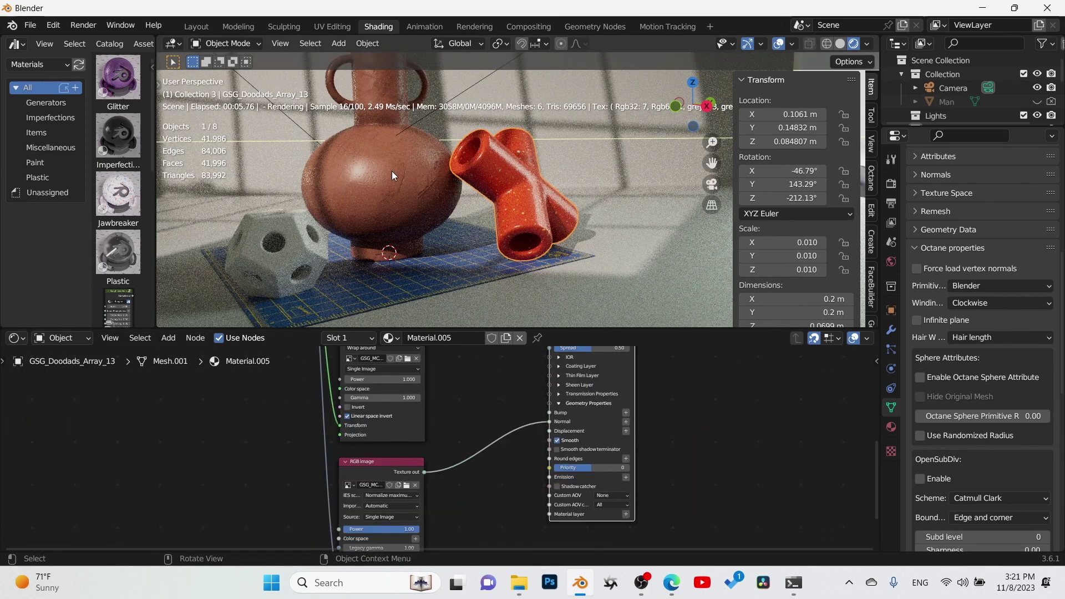
Inspect the vase and mat in the render, check the camera view, then return to solid shading
left_click(393, 172)
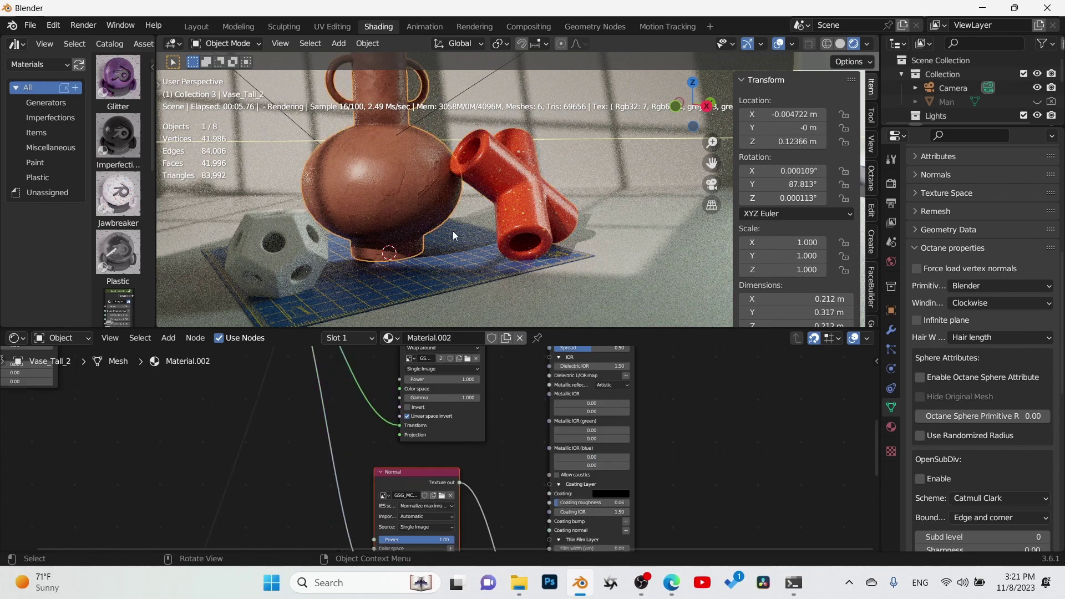
left_click(418, 281)
middle_click_drag(428, 277, 478, 287)
scroll(481, 289, "up", 3)
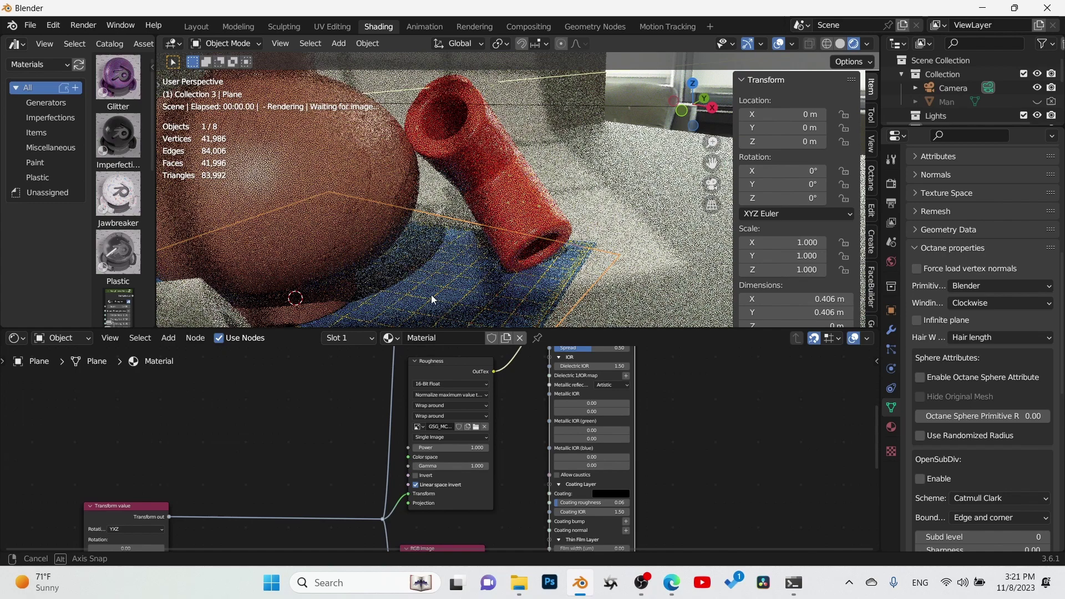
scroll(428, 270, "up", 1)
key("KP_0")
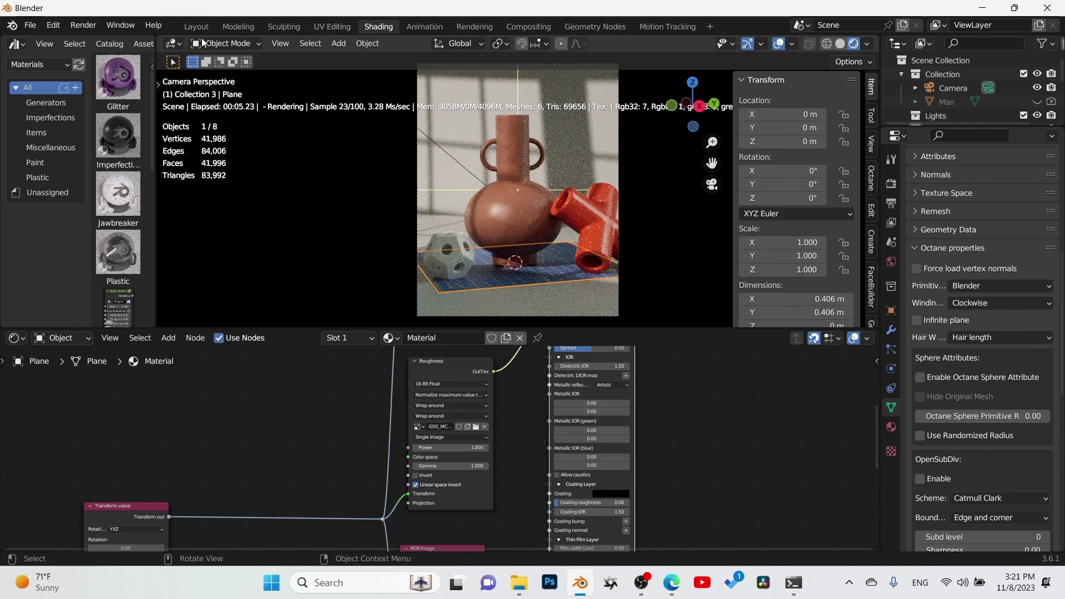
left_click(839, 44)
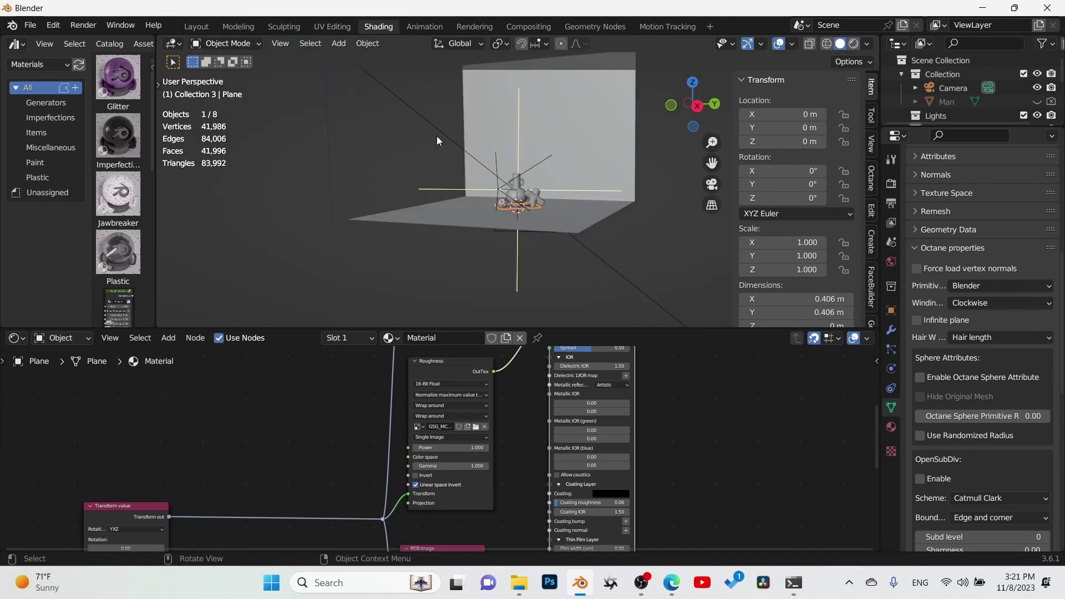
Align the area light's gobo image node beside Black body emission and the 3D transformation above Box Projection
left_click(437, 135)
key("ctrl+space")
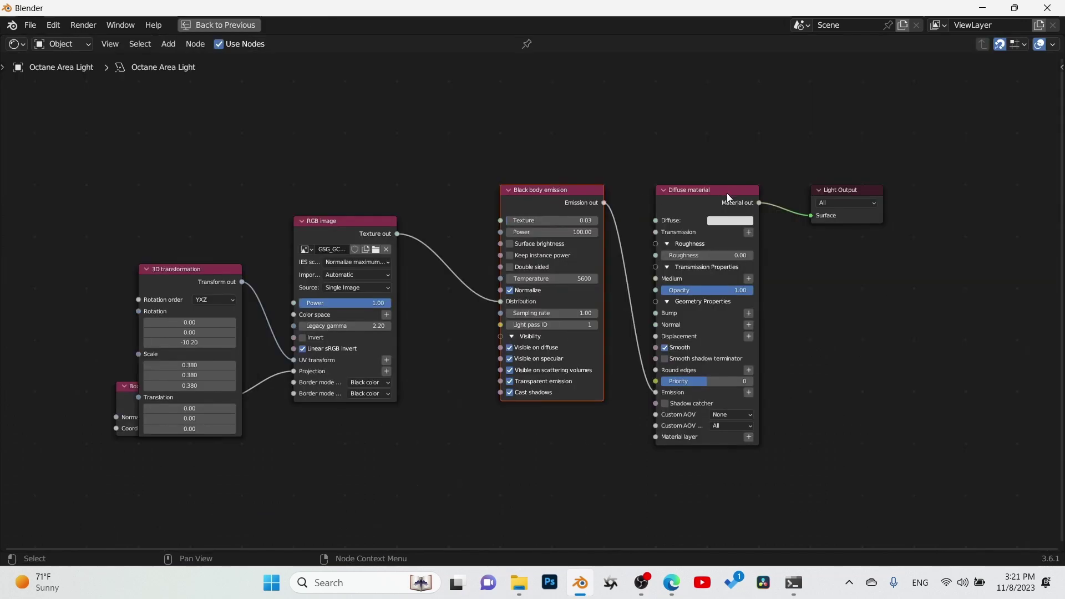
left_click(540, 191)
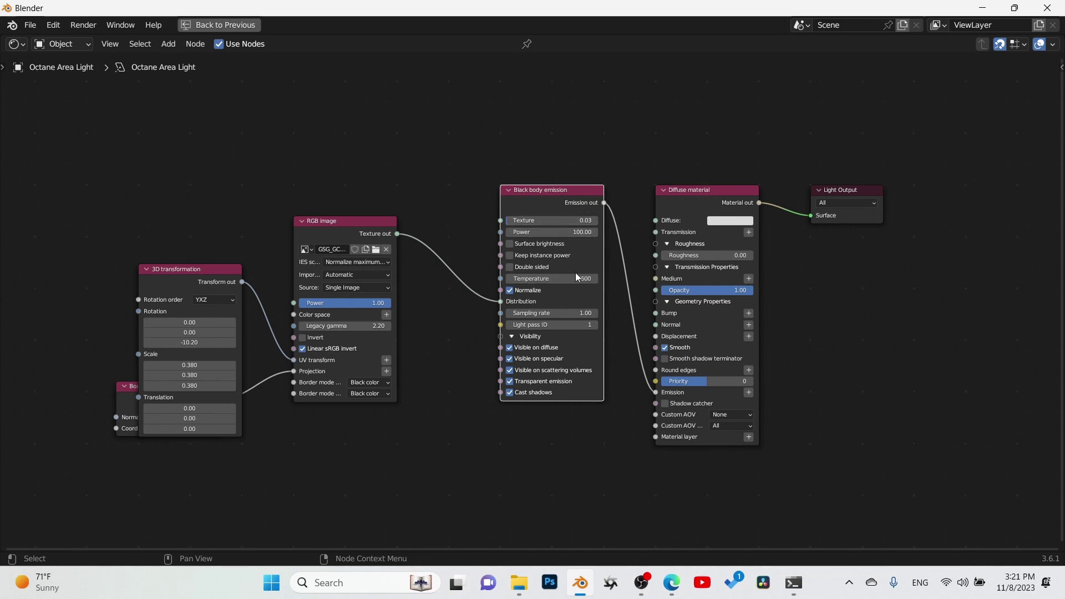
left_click_drag(334, 228, 315, 218)
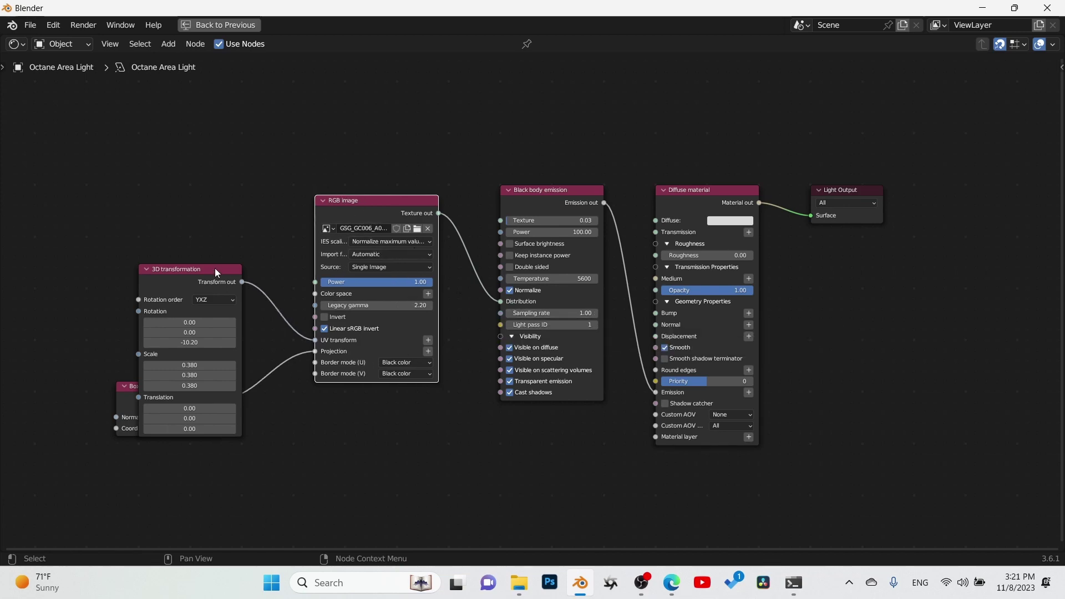
left_click_drag(215, 272, 204, 203)
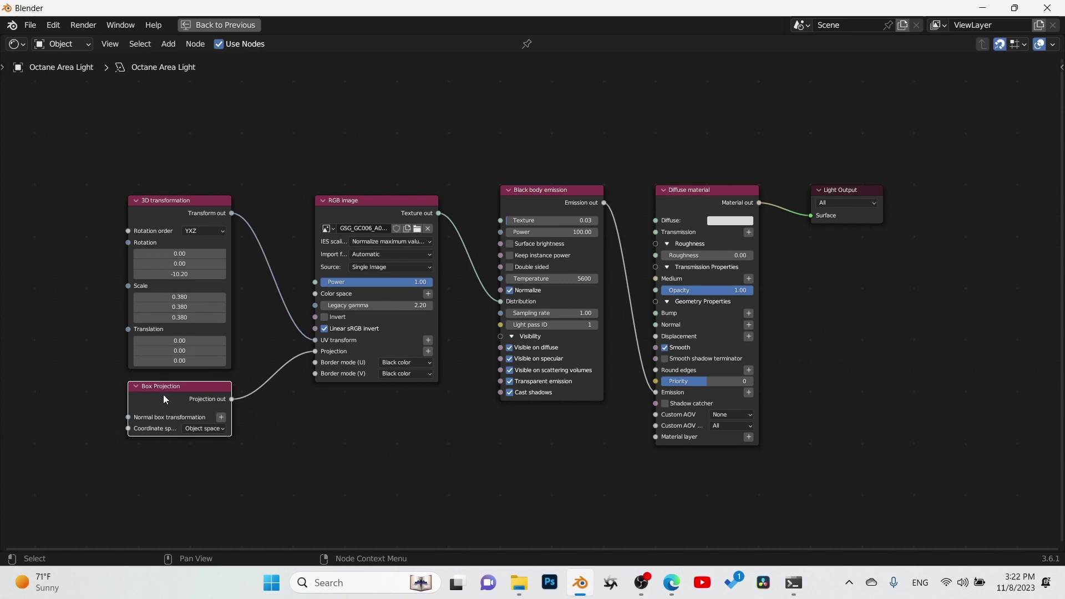
key("ctrl+space")
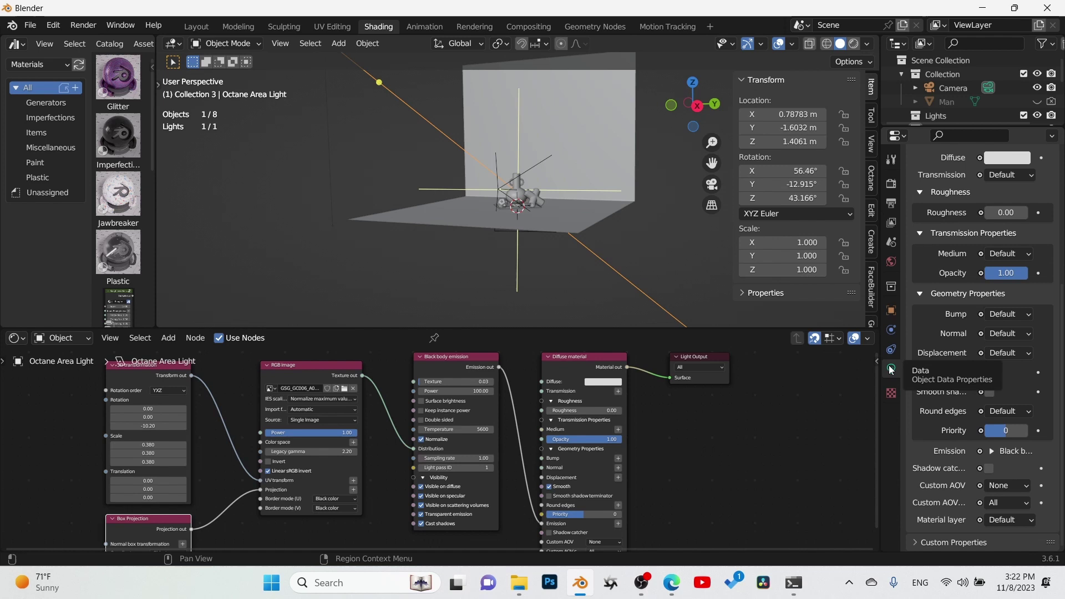
Switch the viewport to the live Octane rendered view
scroll(942, 301, "up", 5)
scroll(946, 299, "up", 4)
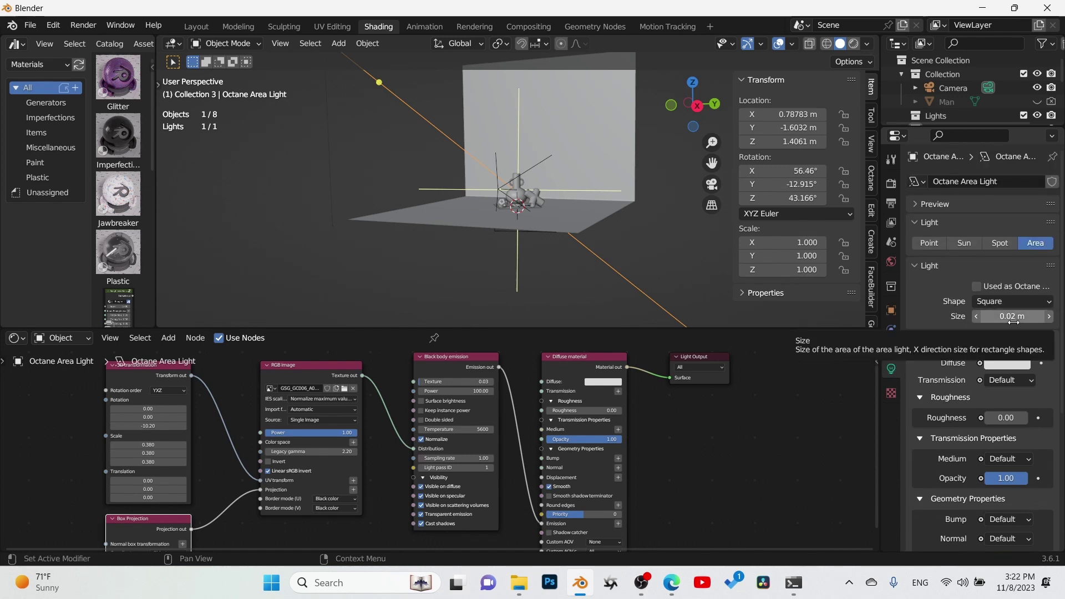
left_click(852, 45)
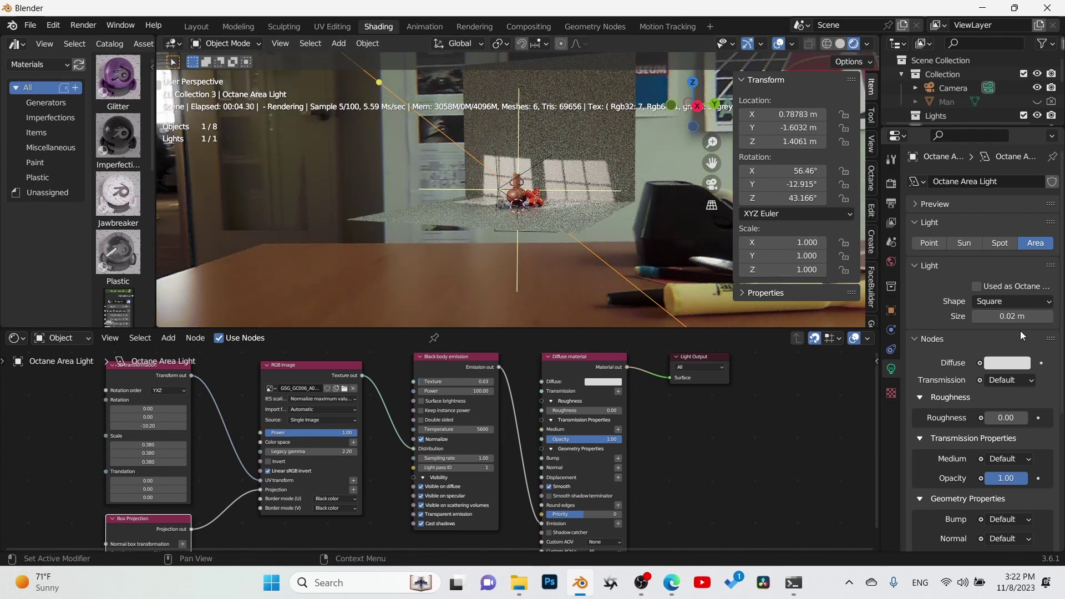
scroll(508, 218, "up", 6)
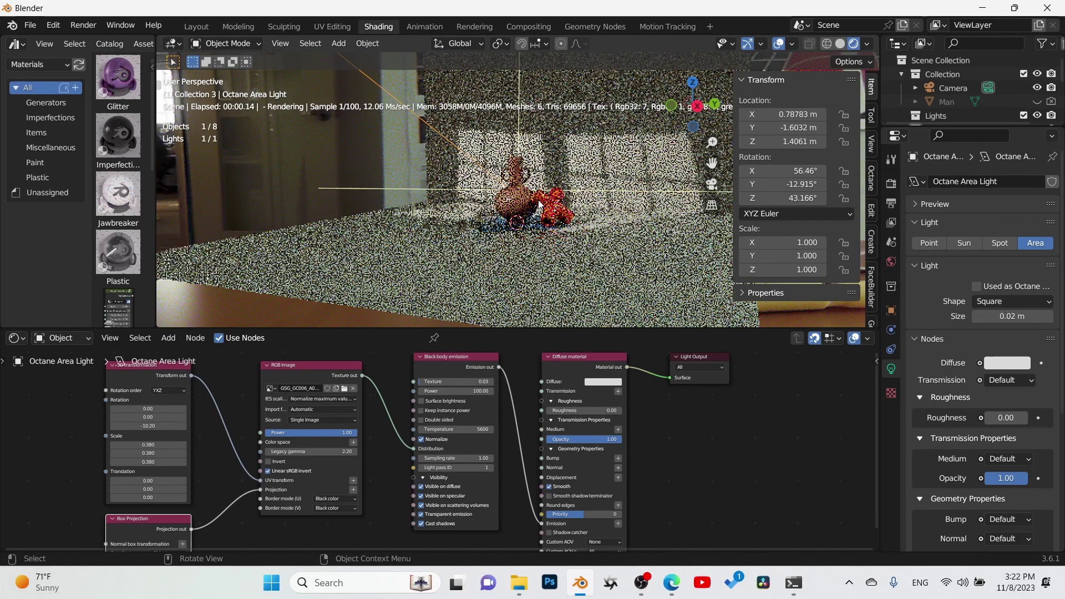
Test area light sizes of 1 m and 0 m, then set it back to 0.02 m
left_click(1021, 317)
type("1")
key("Return")
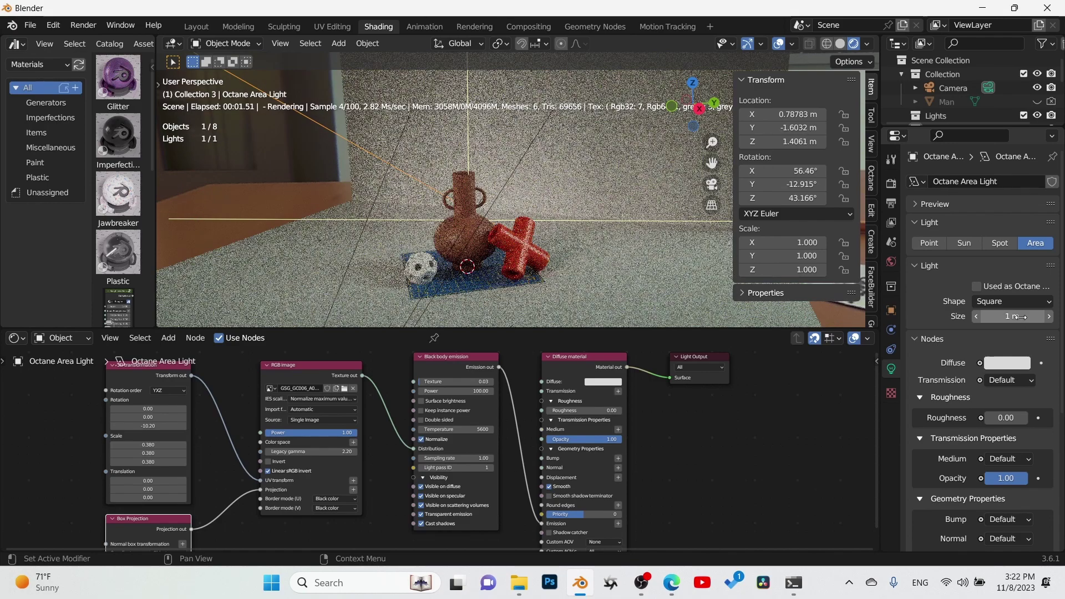
left_click(1019, 317)
type("0")
key("Return")
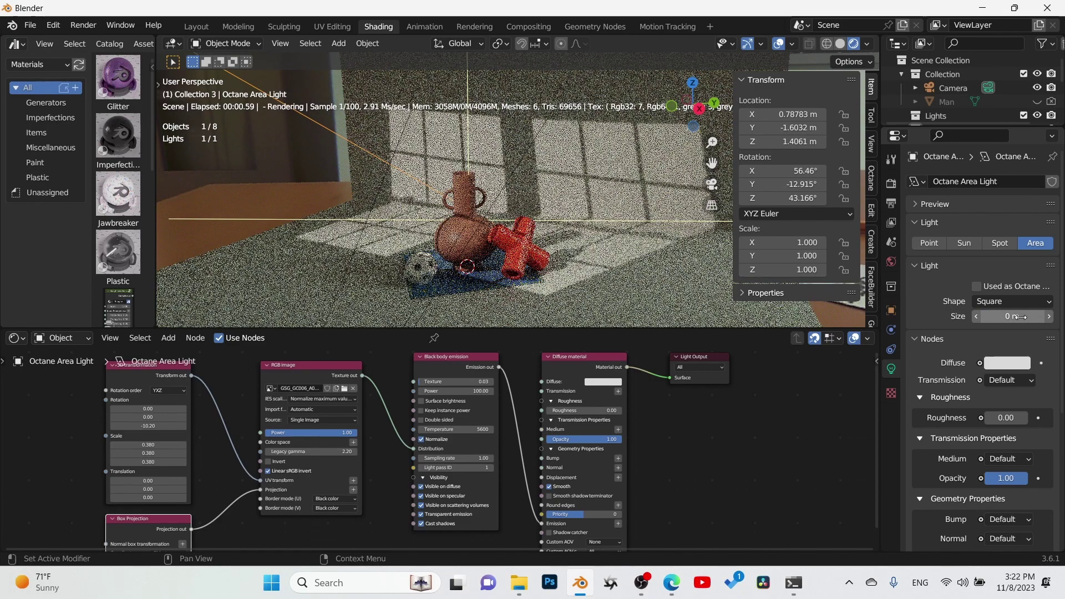
left_click(1019, 316)
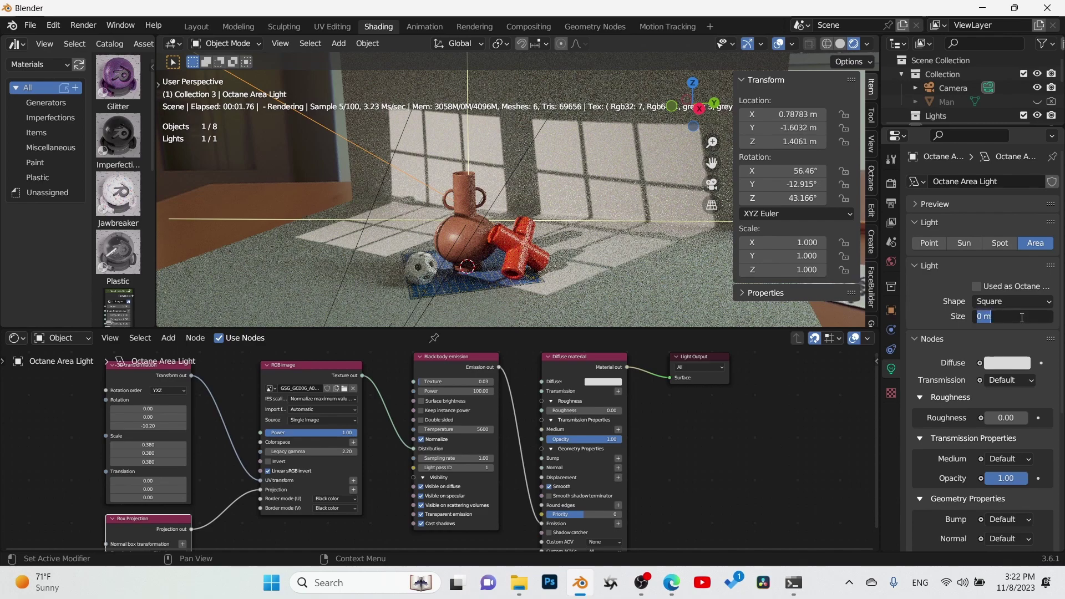
key("BackSpace")
type(".02")
key("Return")
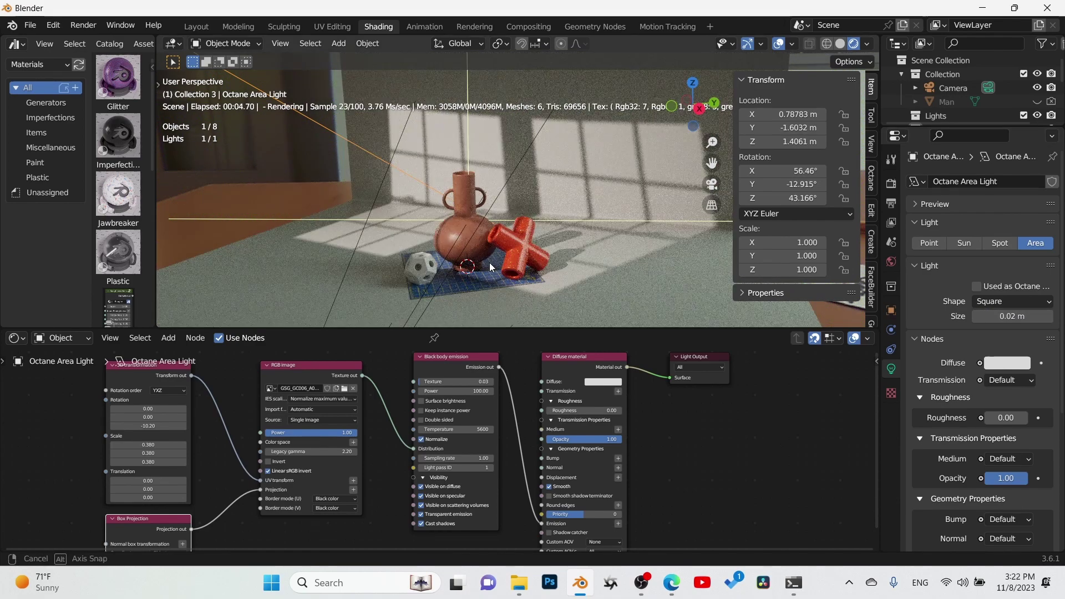
scroll(487, 260, "down", 5)
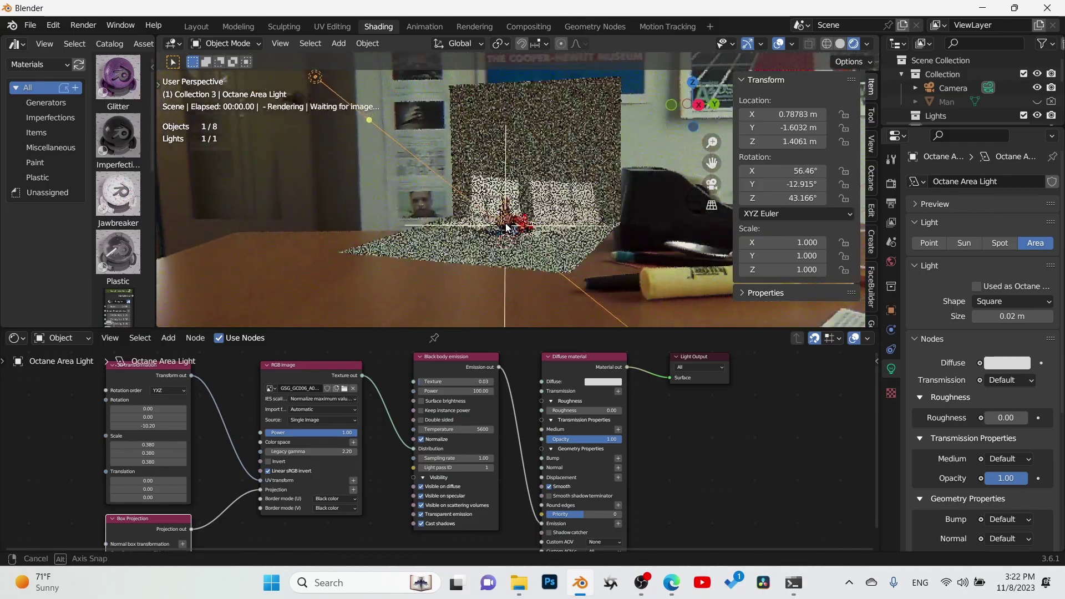